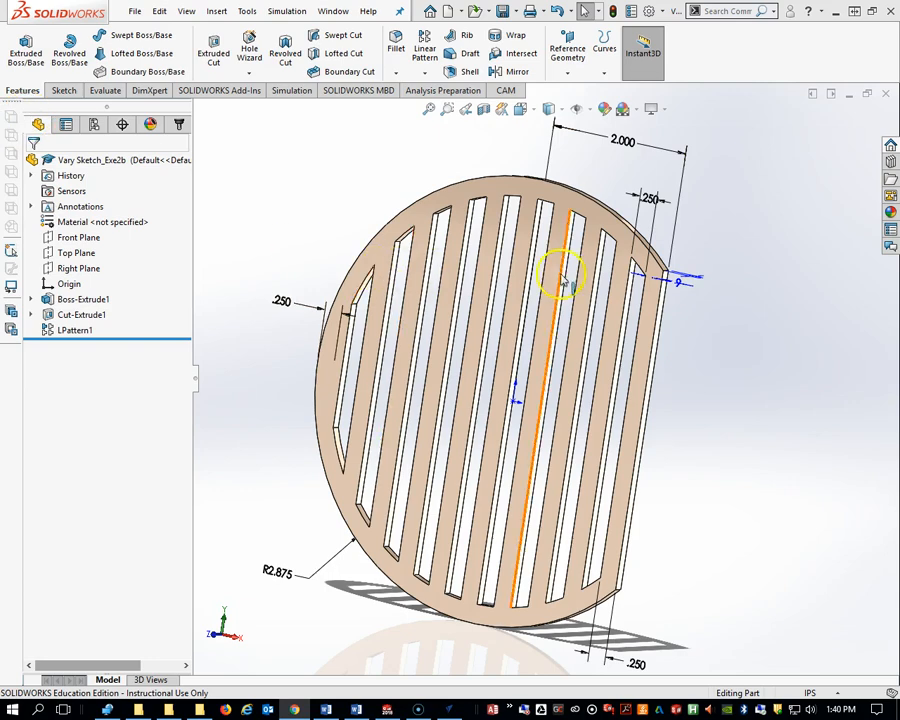
Create a new part document
mouse_move(548, 334)
middle_down()
mouse_move(488, 335)
mouse_move(599, 382)
mouse_move(569, 354)
mouse_move(546, 354)
middle_up()
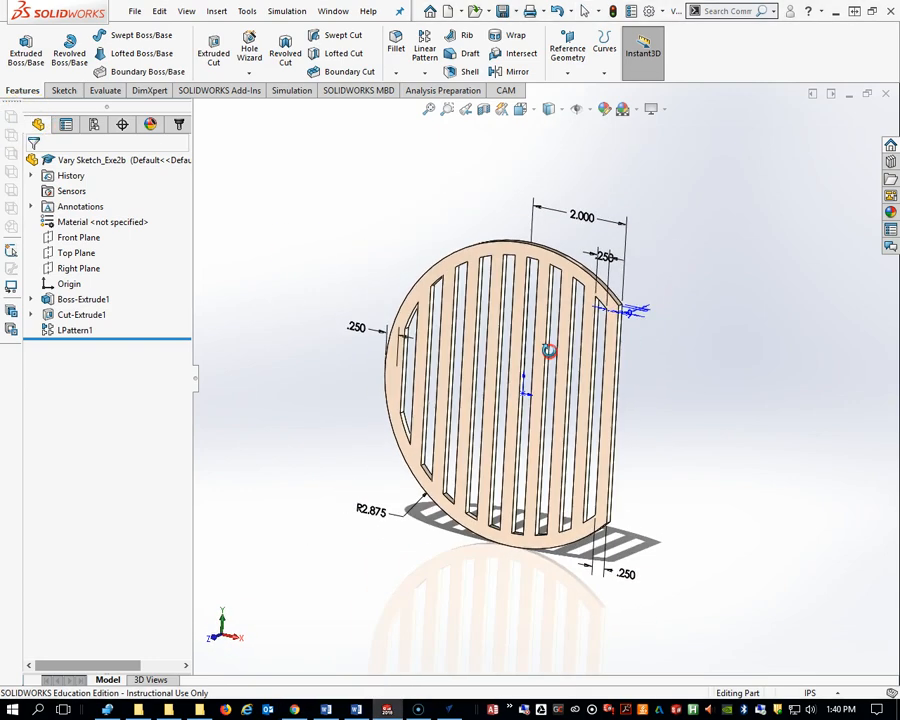
click(134, 11)
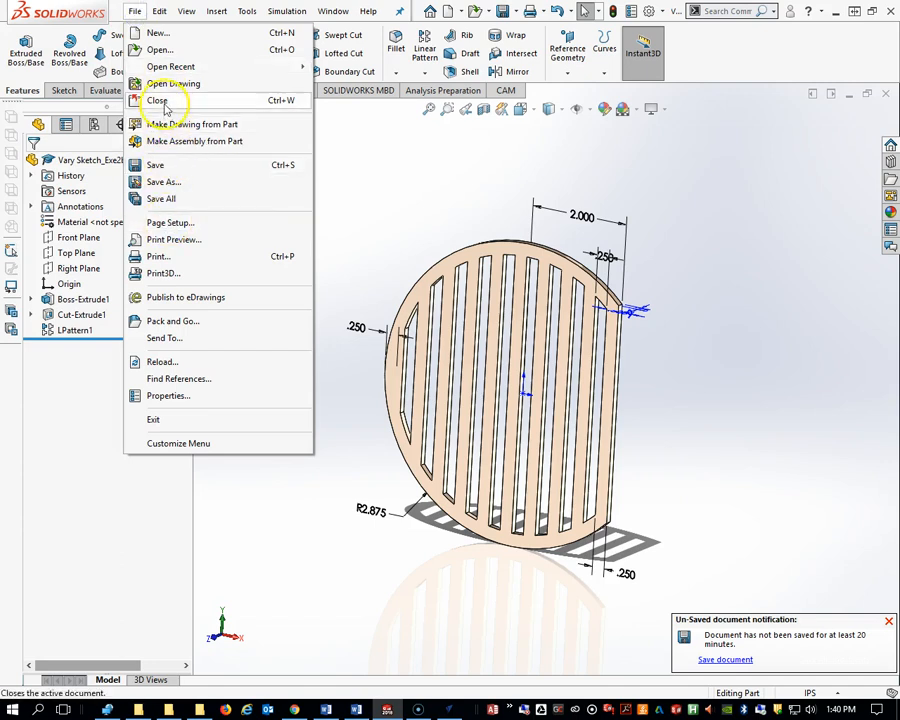
click(160, 33)
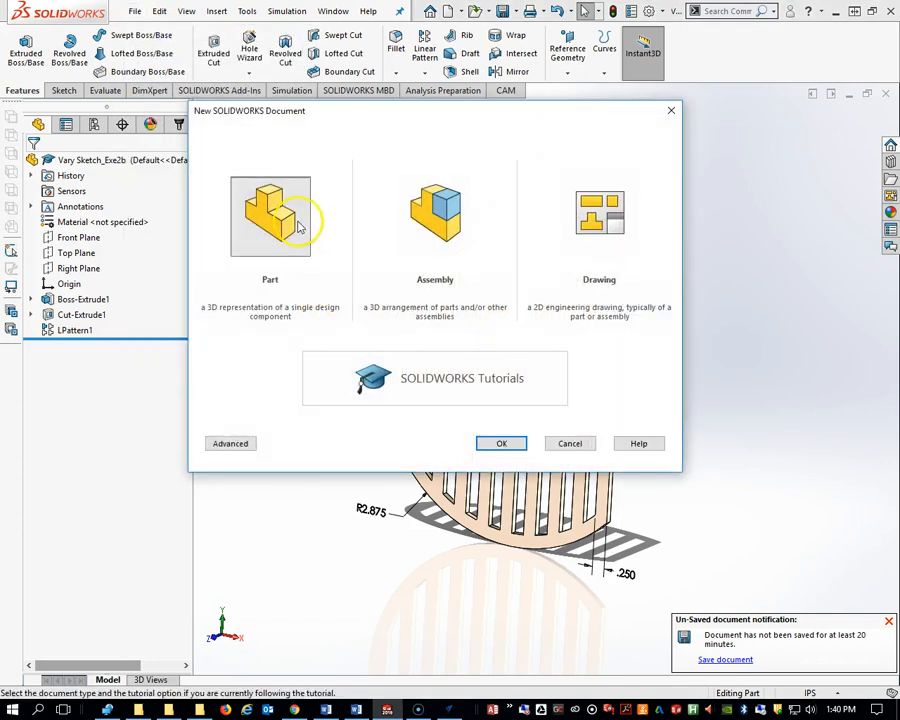
click(506, 444)
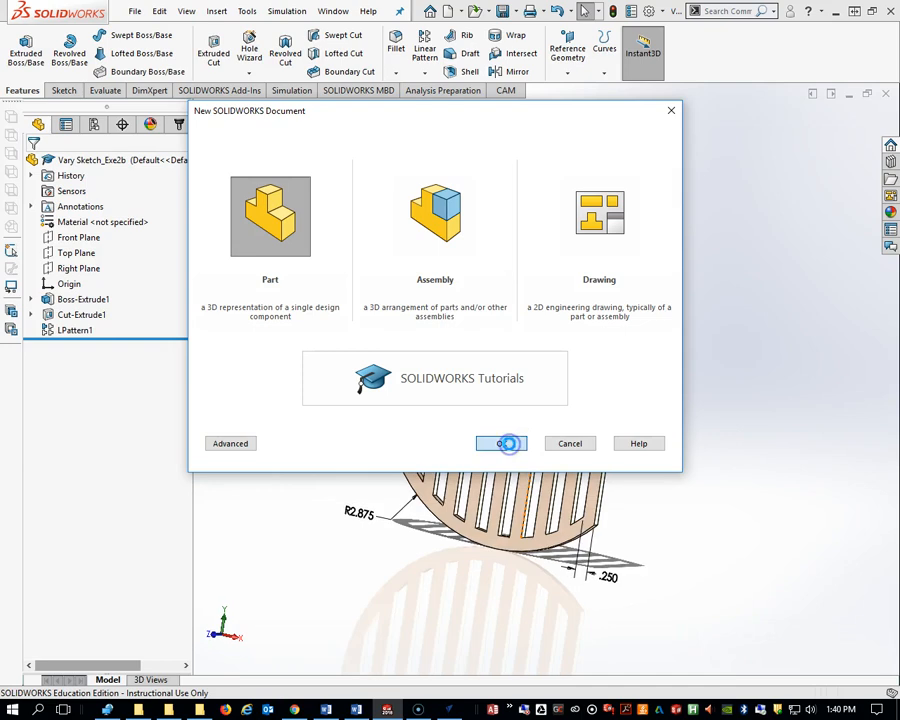
Set the part's unit system to IPS (inch, pound, second) and accept the document unit settings
click(815, 693)
click(804, 651)
click(814, 690)
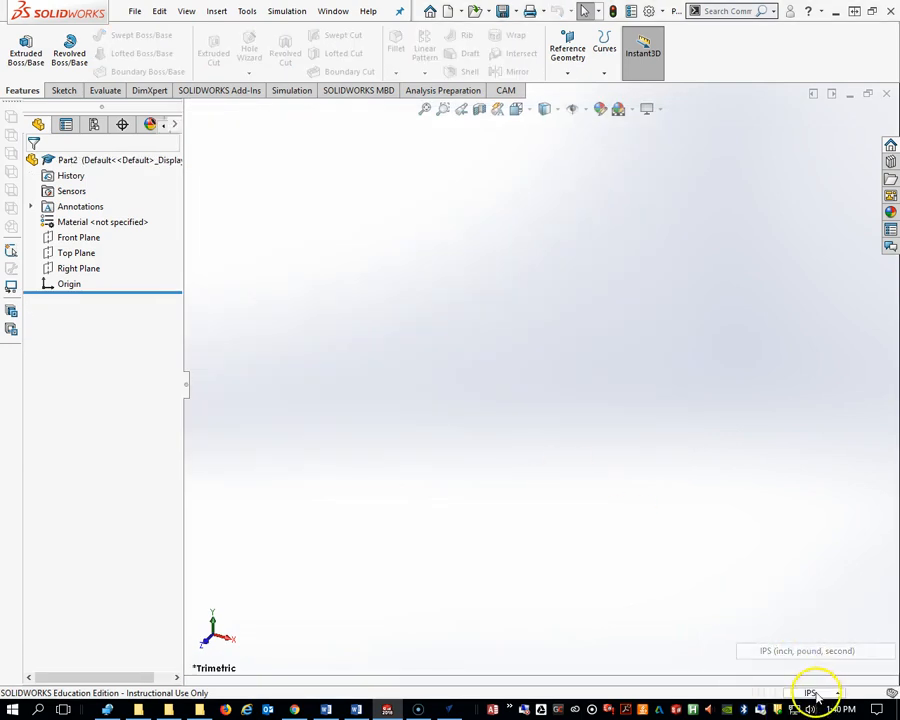
click(800, 675)
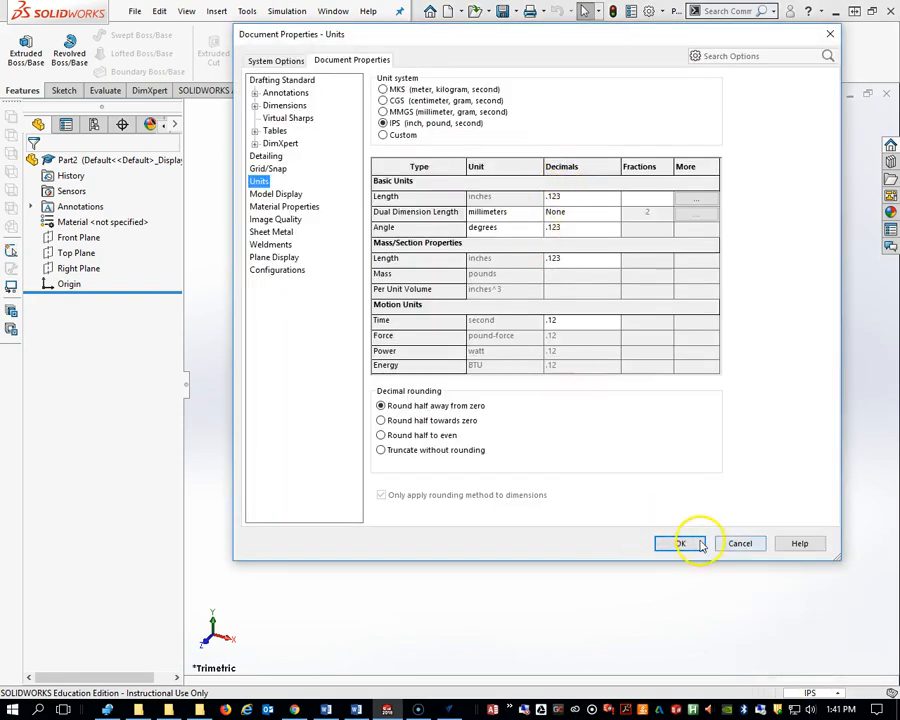
click(682, 543)
Start a sketch on the Front Plane and draw a circle about 5.51 in in diameter centred on the origin
click(60, 237)
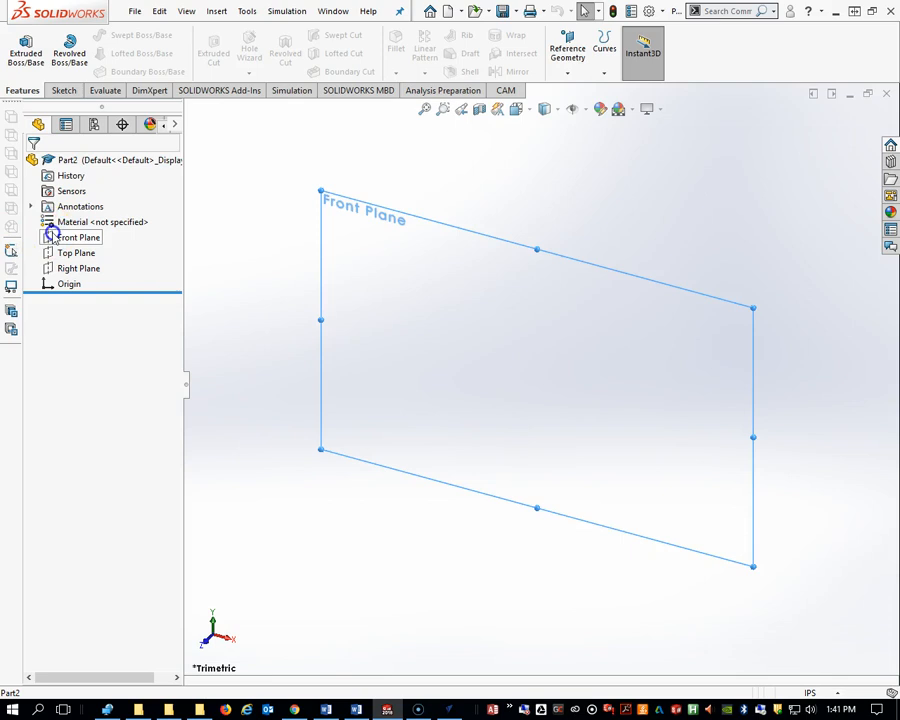
click(64, 210)
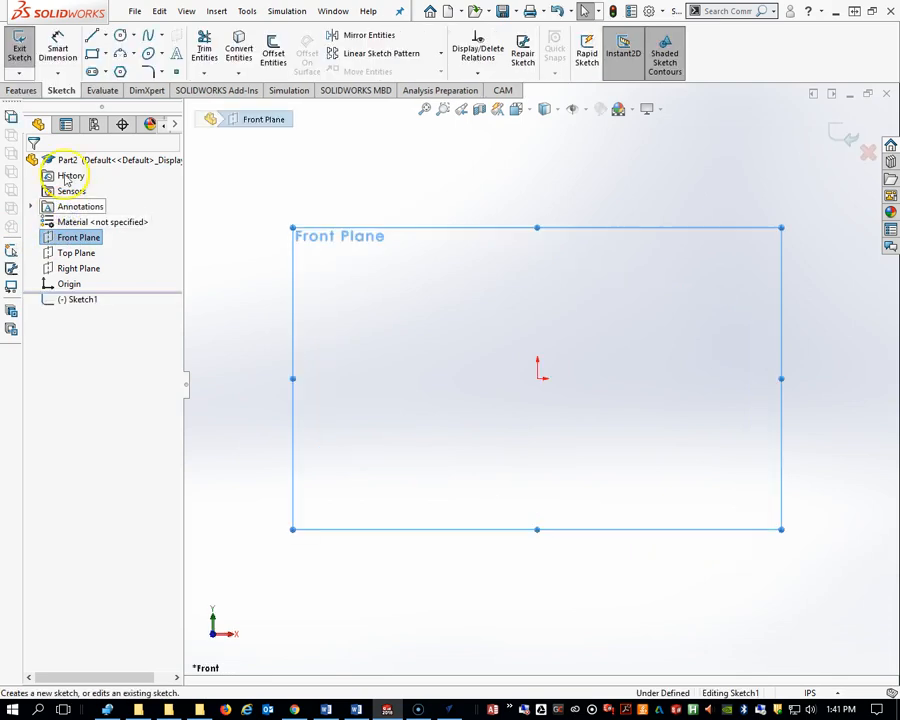
click(120, 38)
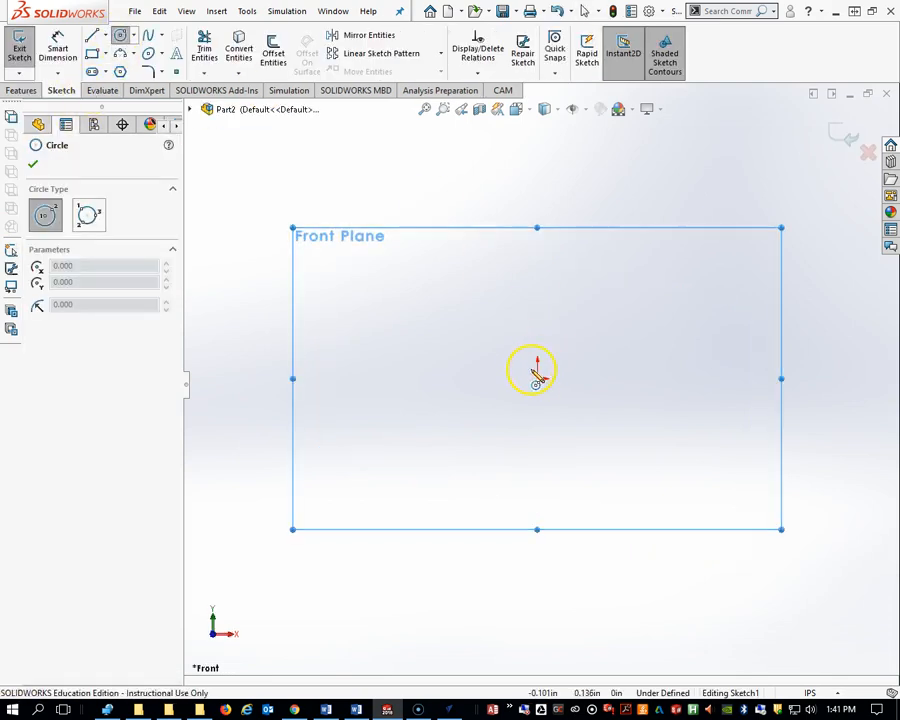
click(537, 376)
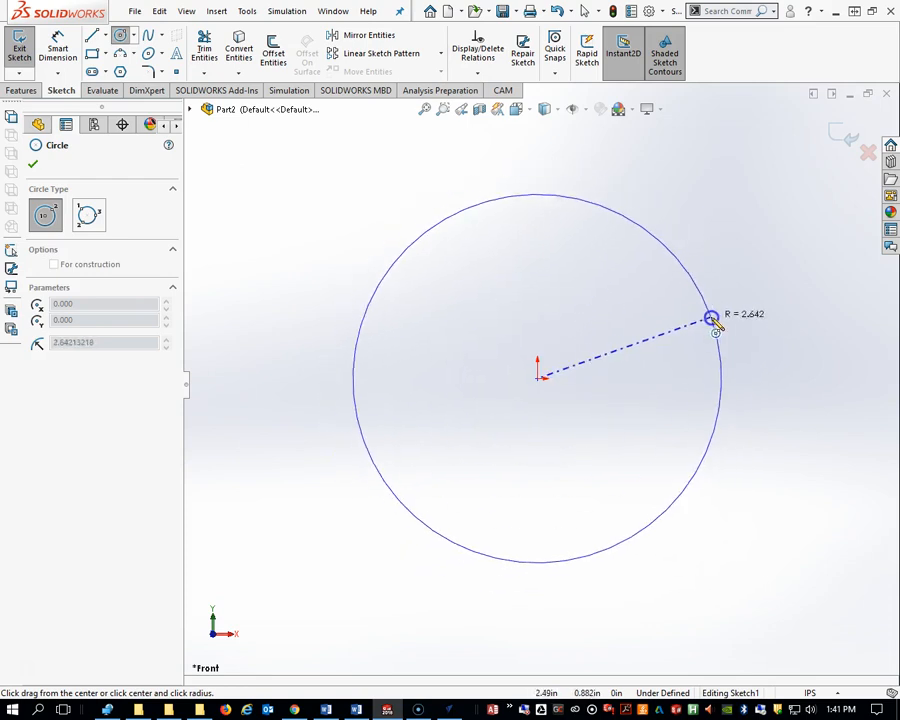
click(720, 323)
Dimension the circle's diameter as 2.875*2 in
right_drag(777, 378, 776, 315)
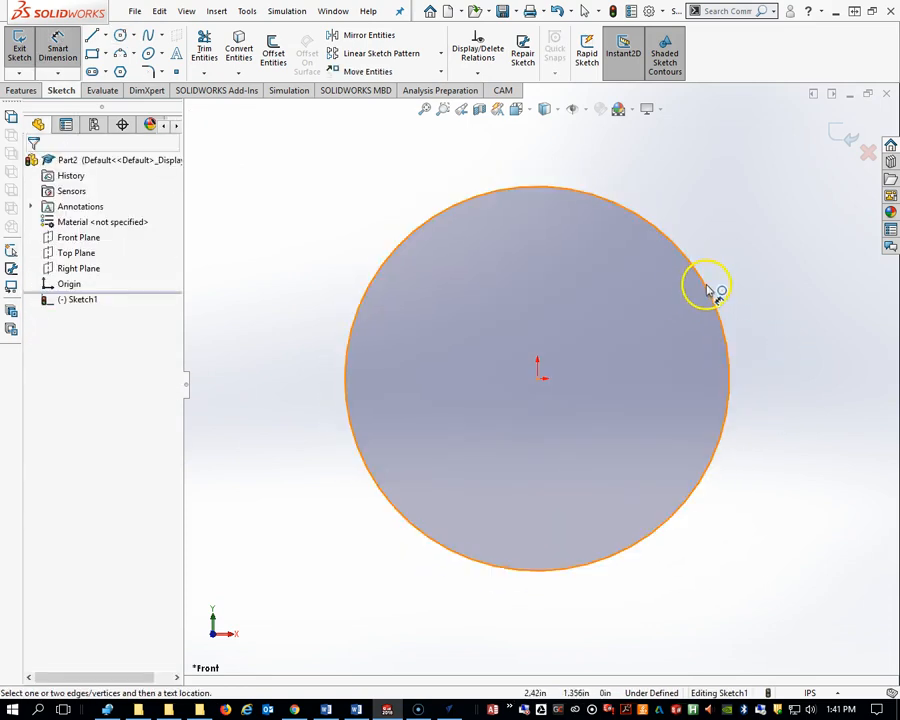
click(707, 292)
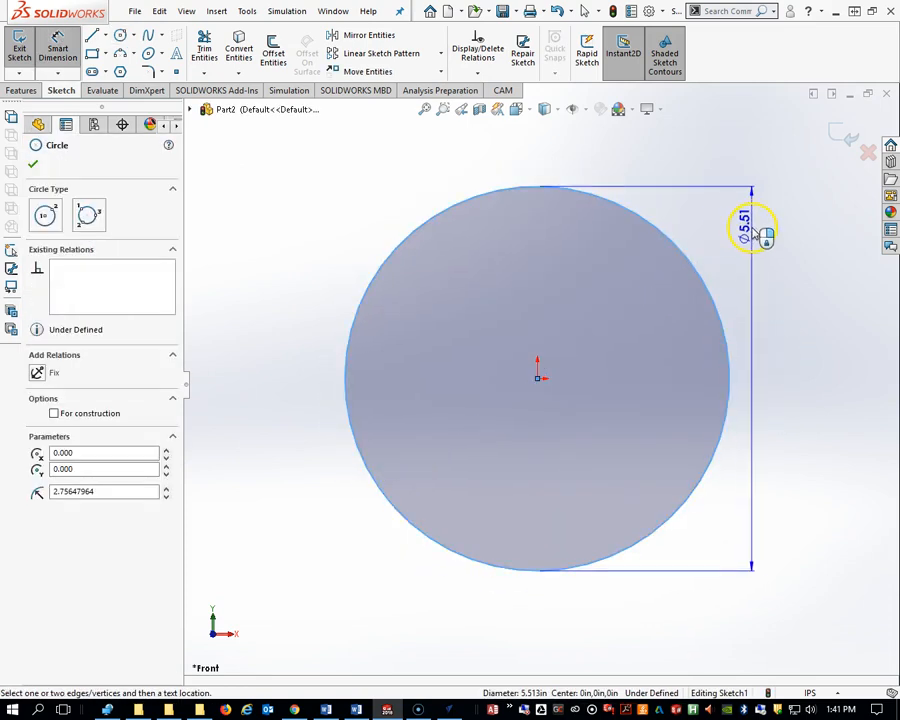
click(766, 236)
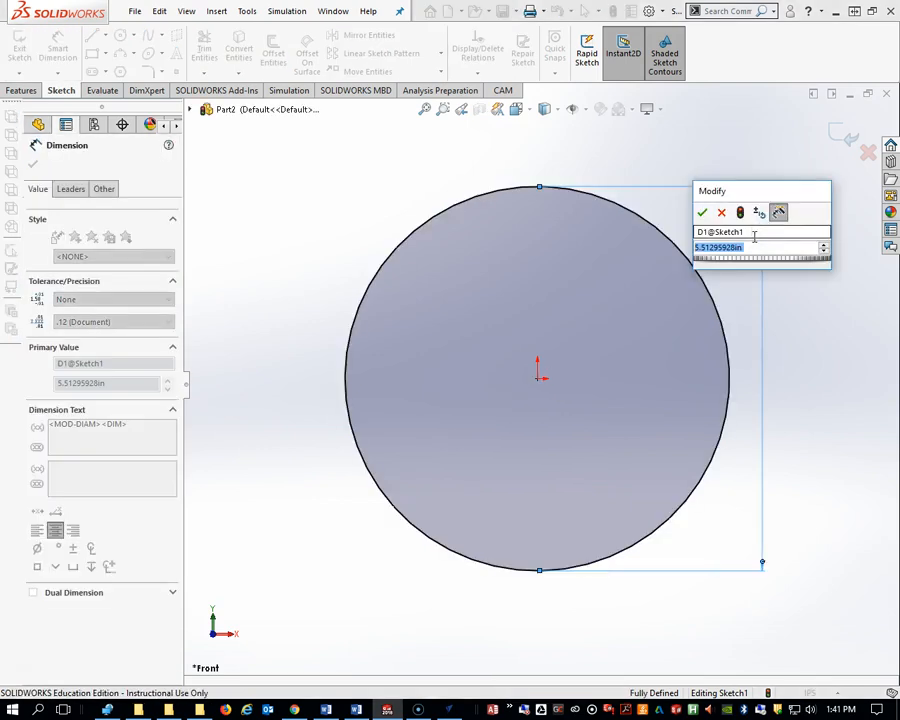
text(2.87)
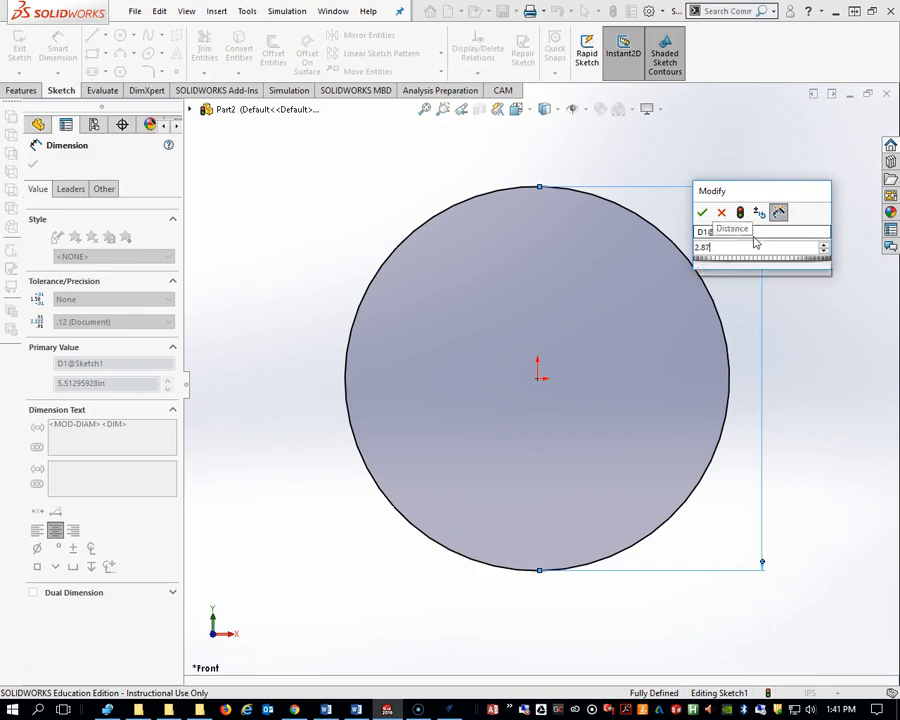
text(5*2)
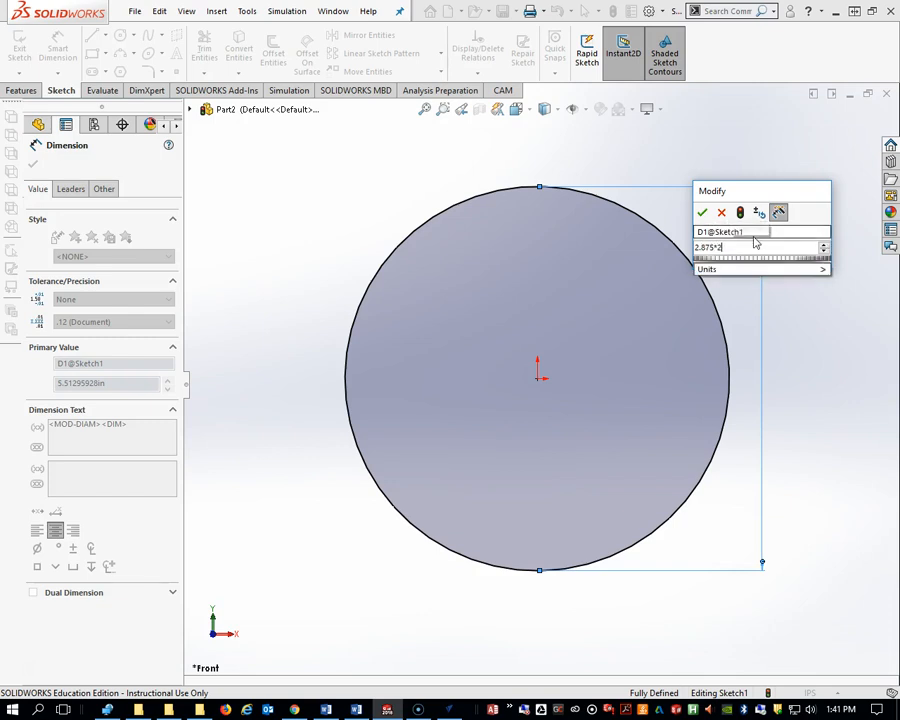
key(Return)
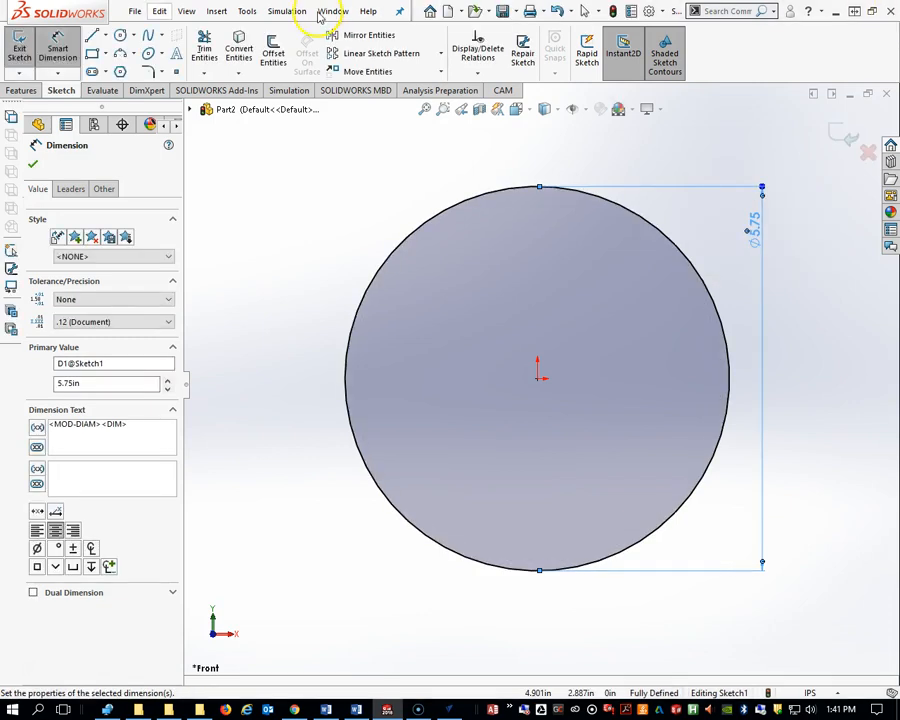
Sketch a vertical line about 4.75 in long crossing the circle to the right of the origin
click(90, 36)
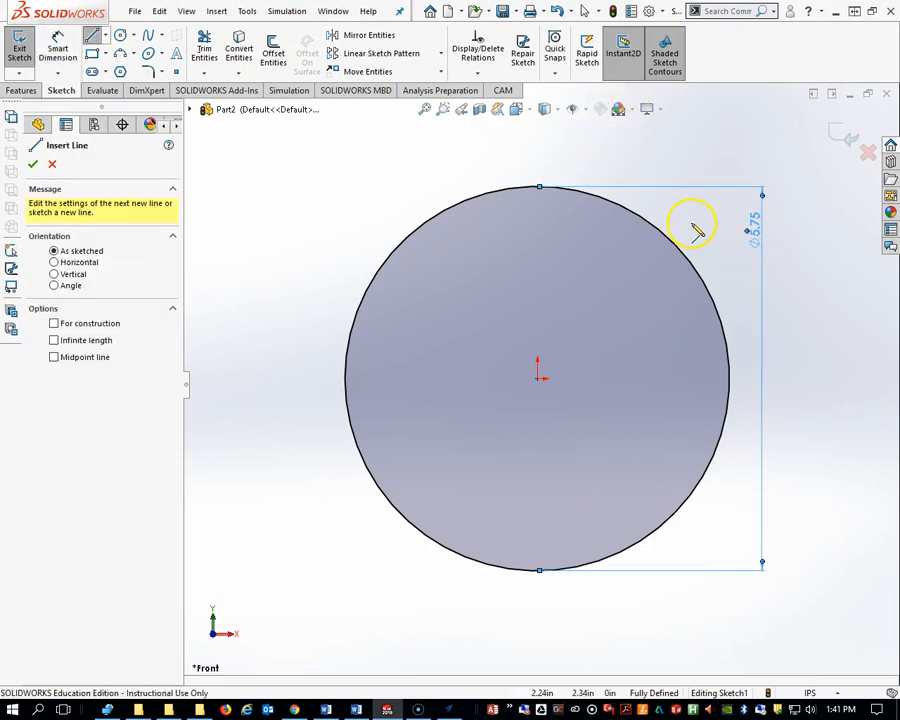
click(681, 223)
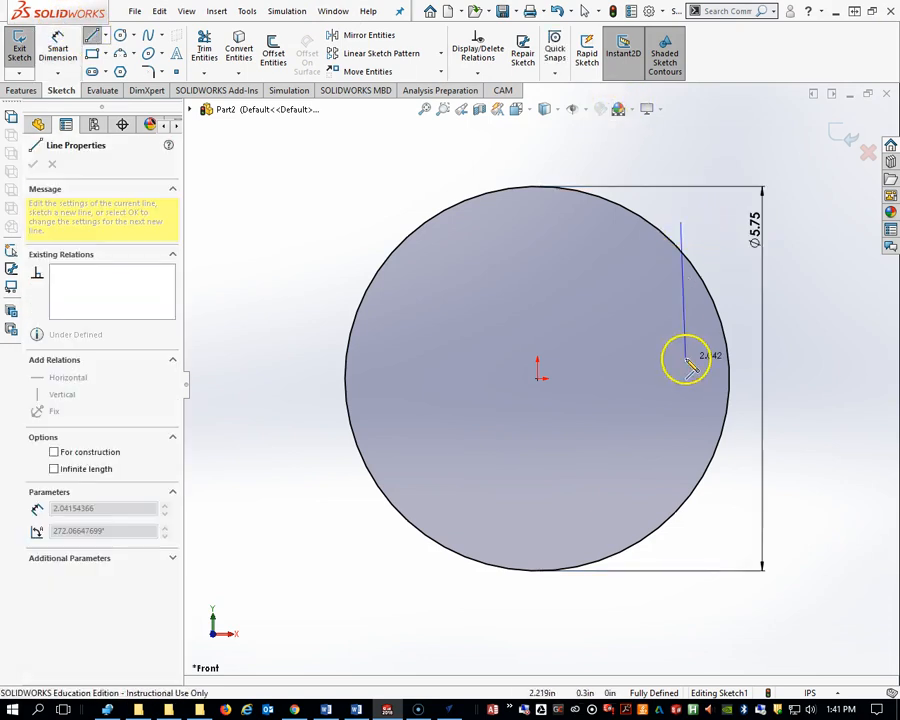
click(682, 540)
Dimension the vertical line 2 in from the origin
right_drag(698, 528, 719, 446)
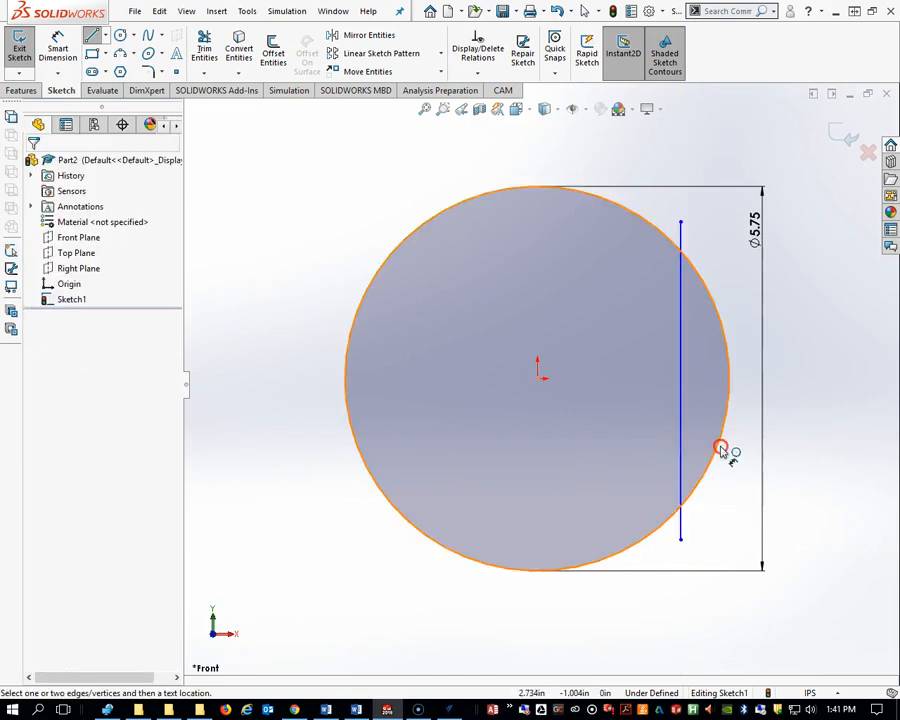
click(537, 379)
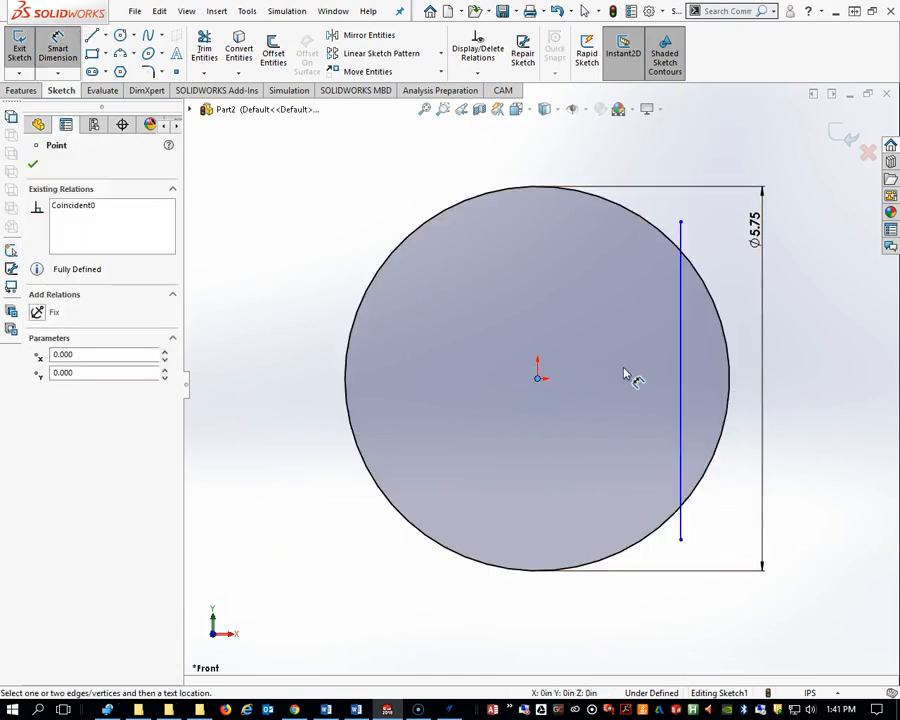
click(681, 372)
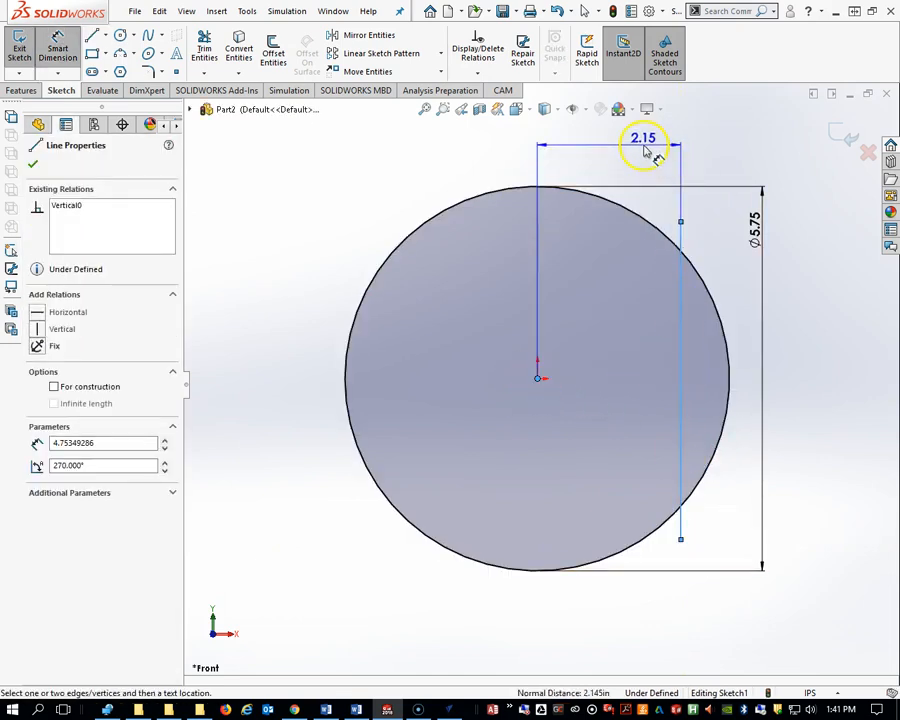
click(647, 150)
text(2)
key(Return)
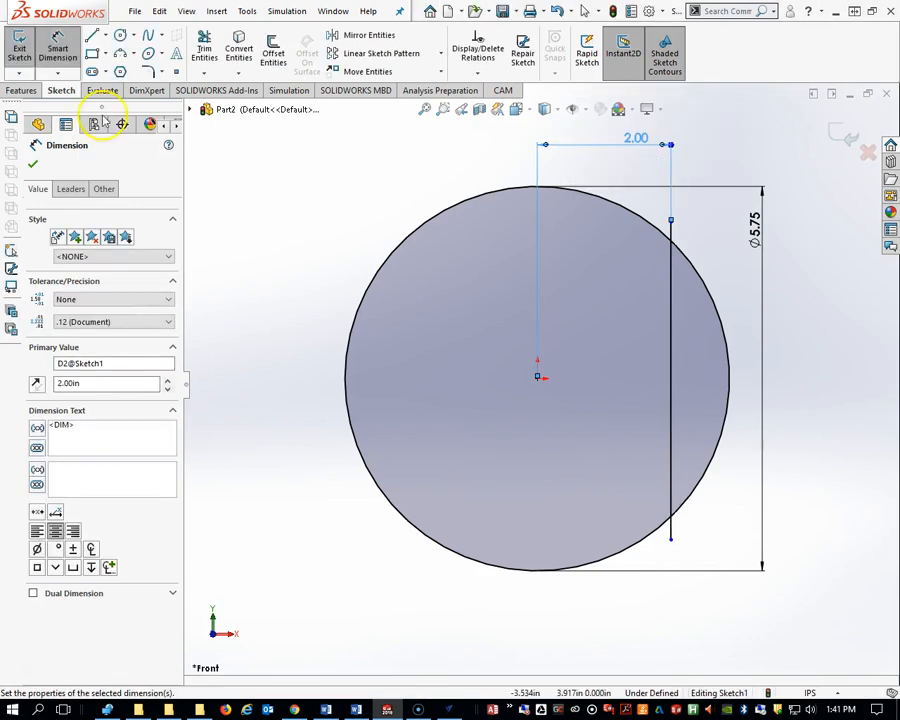
Trim away the arc beyond the vertical line and the line's overhanging ends, and finish the sketch
click(204, 50)
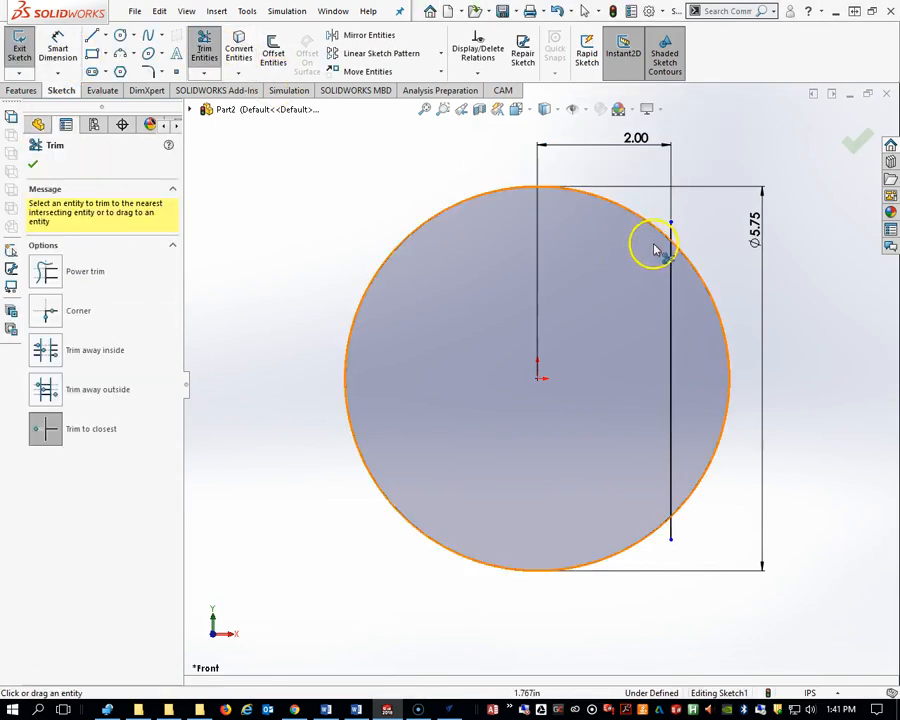
click(707, 280)
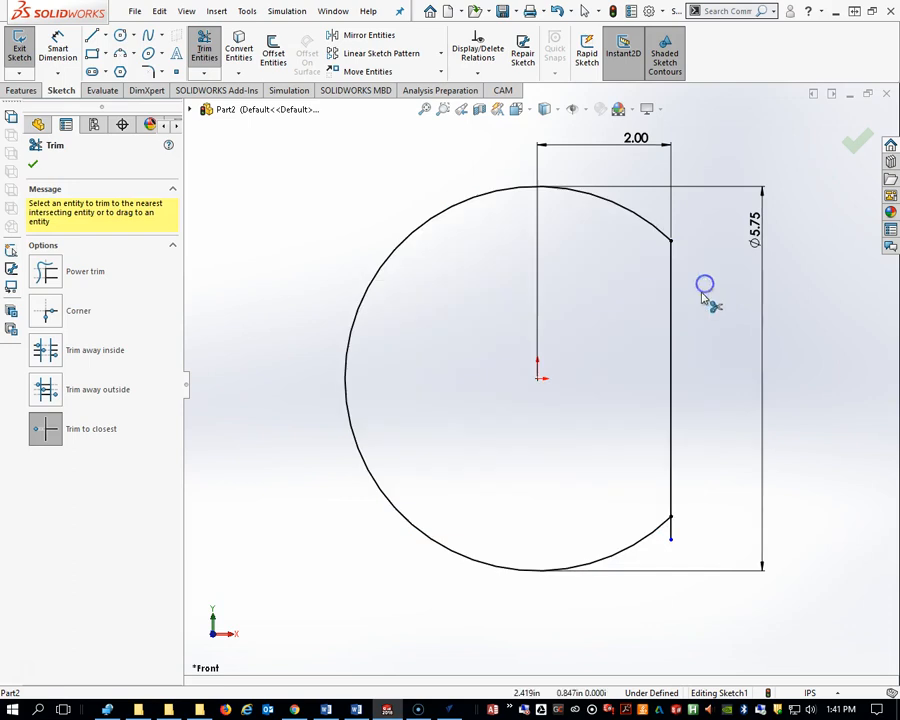
click(673, 532)
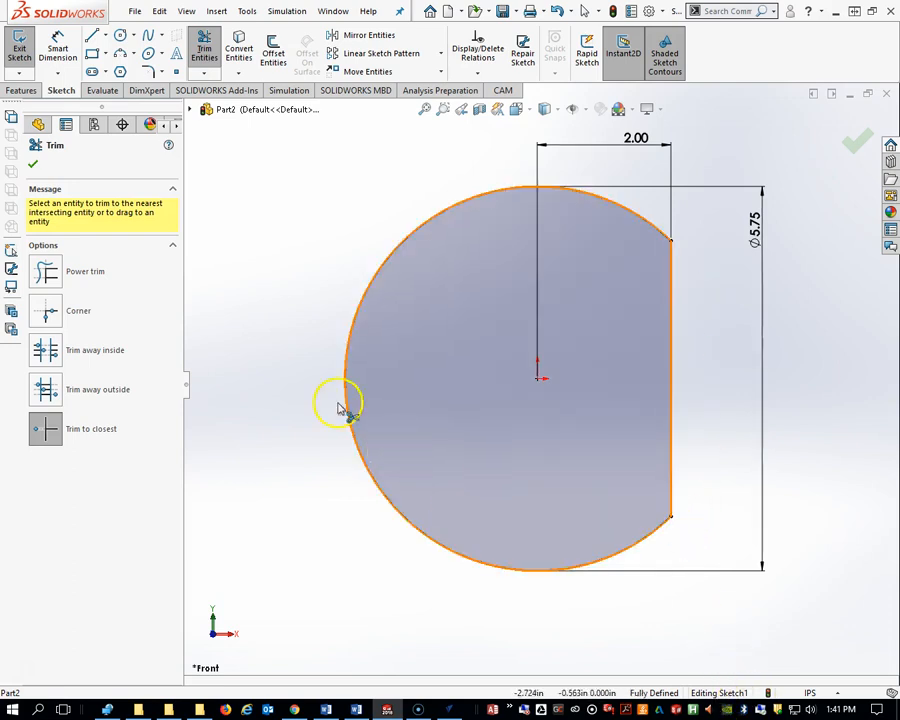
click(33, 167)
click(19, 45)
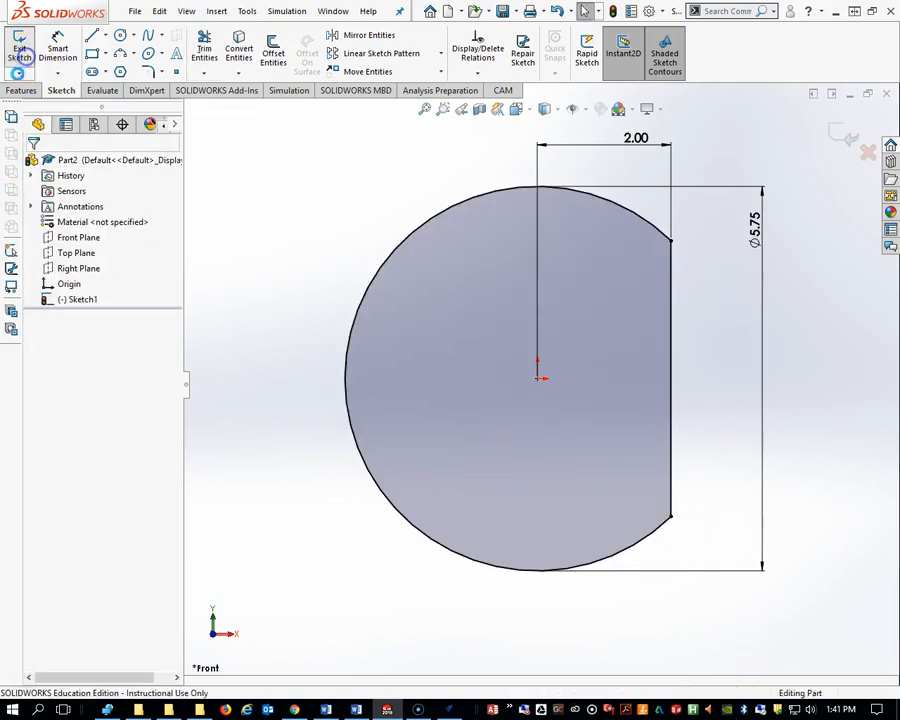
Extrude the flat-sided circular profile as a blind boss 0.25 in thick
click(26, 58)
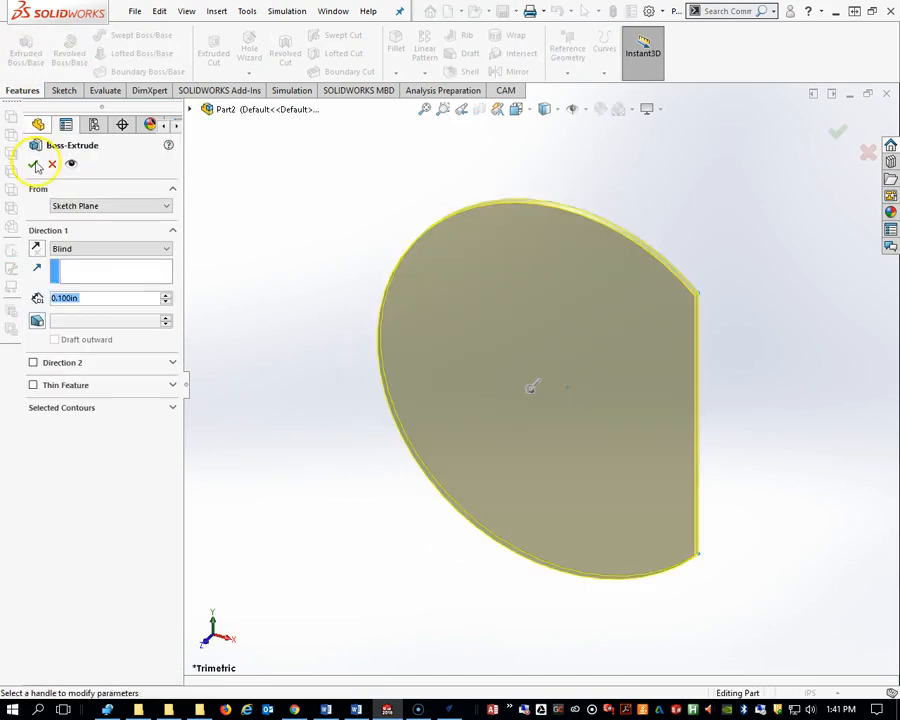
text(0.25)
key(Return)
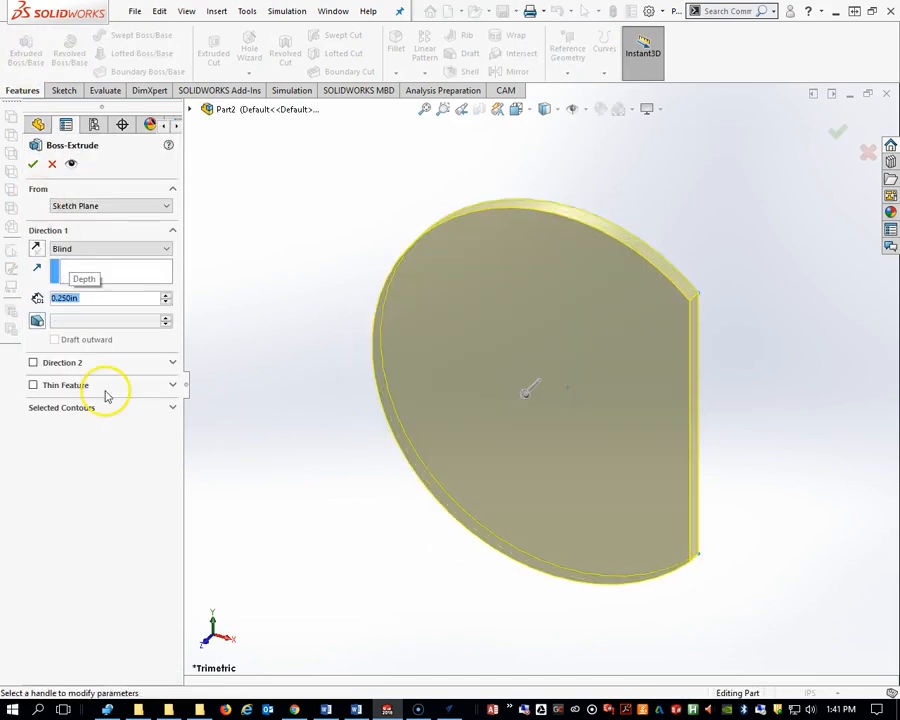
click(33, 163)
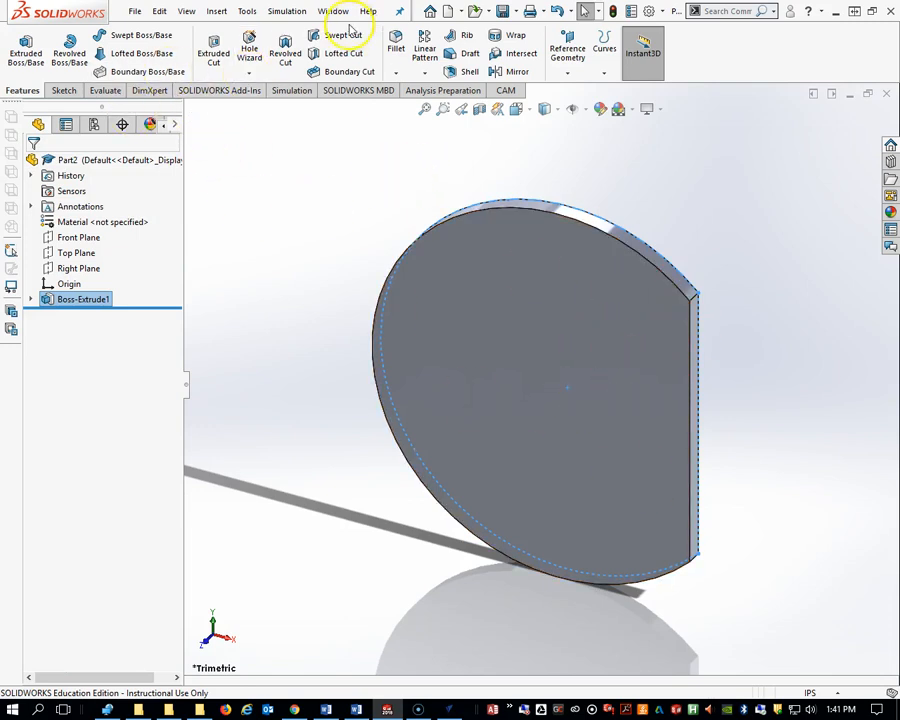
Start an extruded cut sketch on the plate's front face and view it face-on
click(213, 50)
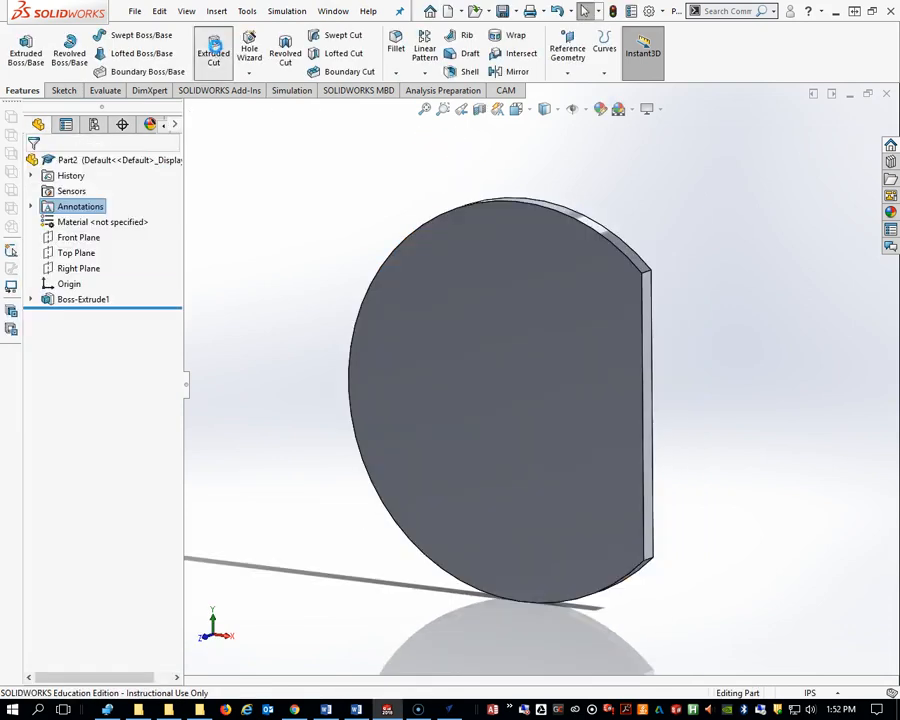
click(213, 50)
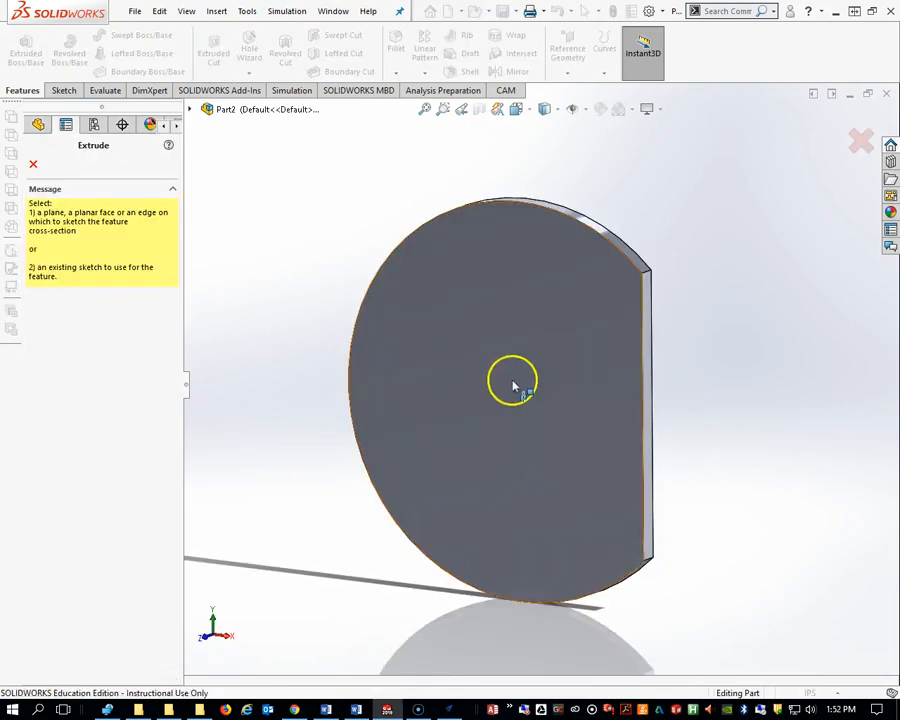
click(565, 340)
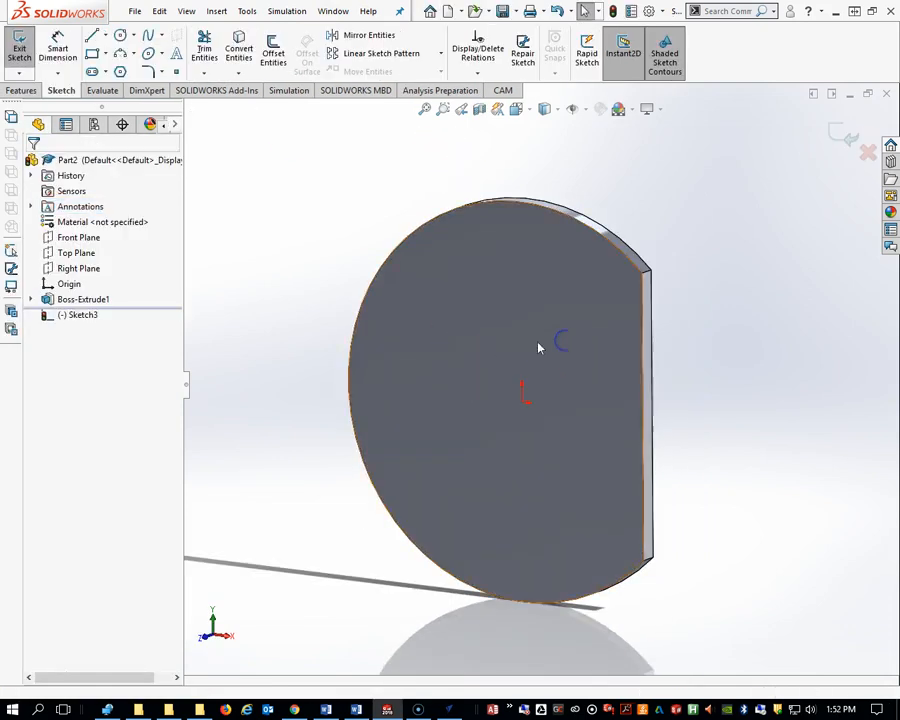
right_click(72, 317)
click(104, 294)
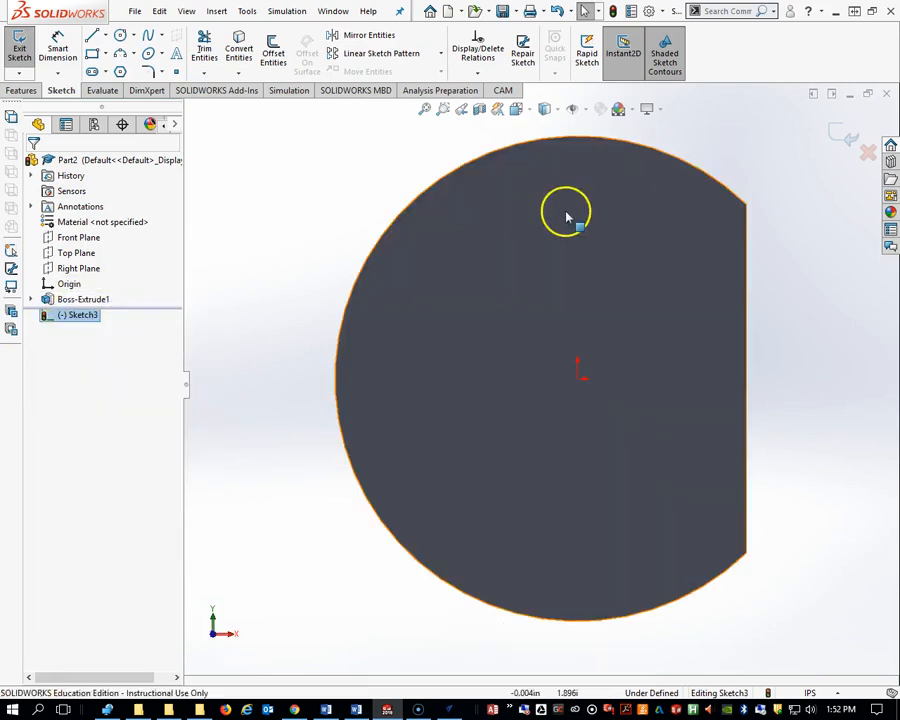
Offset the plate's curved edge 0.25 in inward in the sketch
click(275, 50)
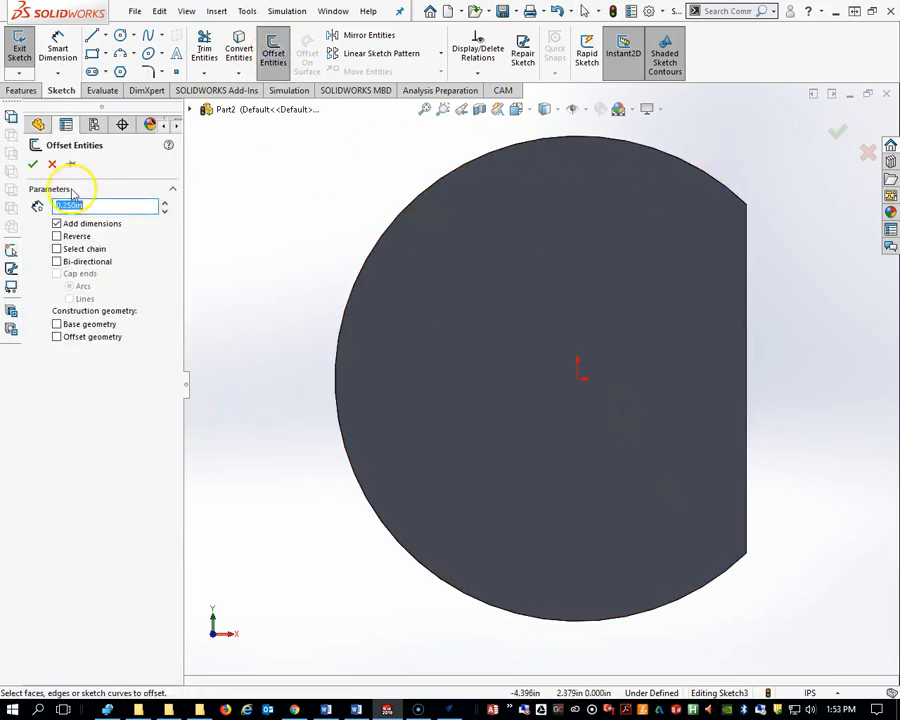
click(660, 609)
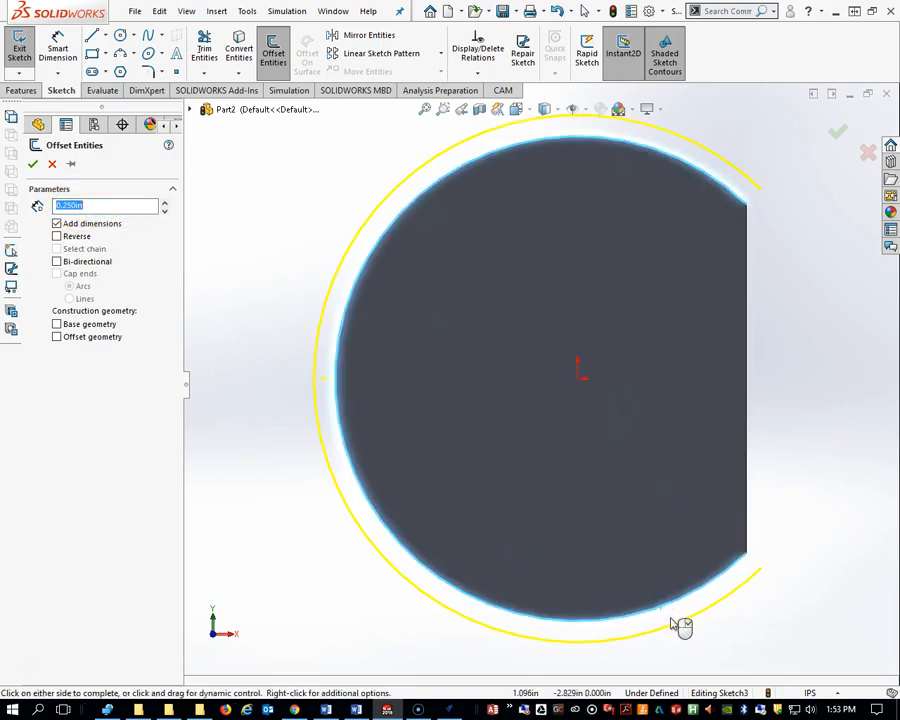
click(56, 236)
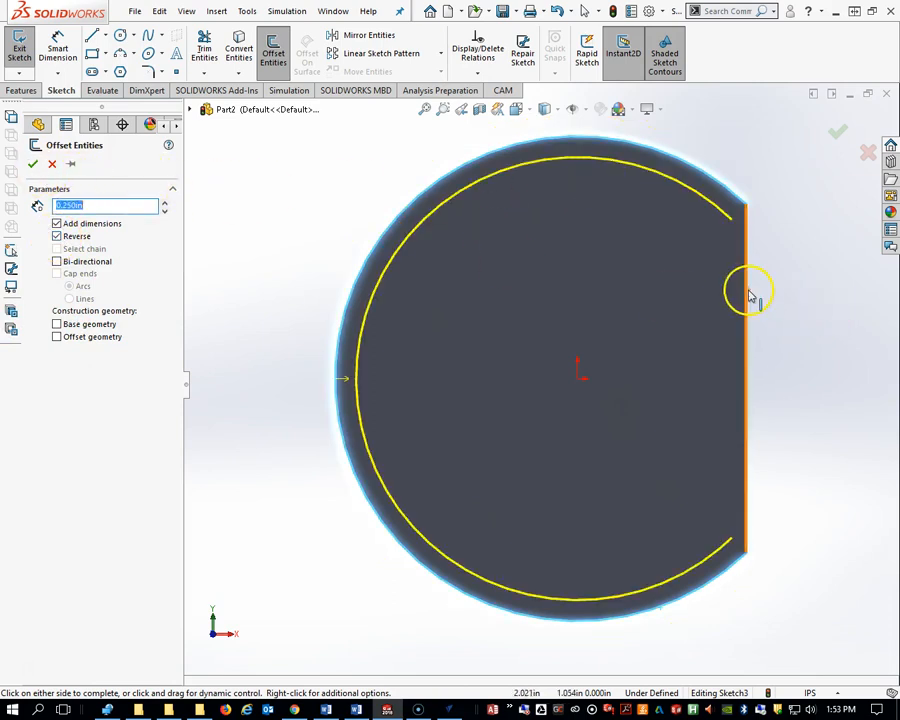
click(32, 165)
Sketch two vertical lines about 6.1 in long crossing the whole plate between the origin and the flat edge
click(91, 35)
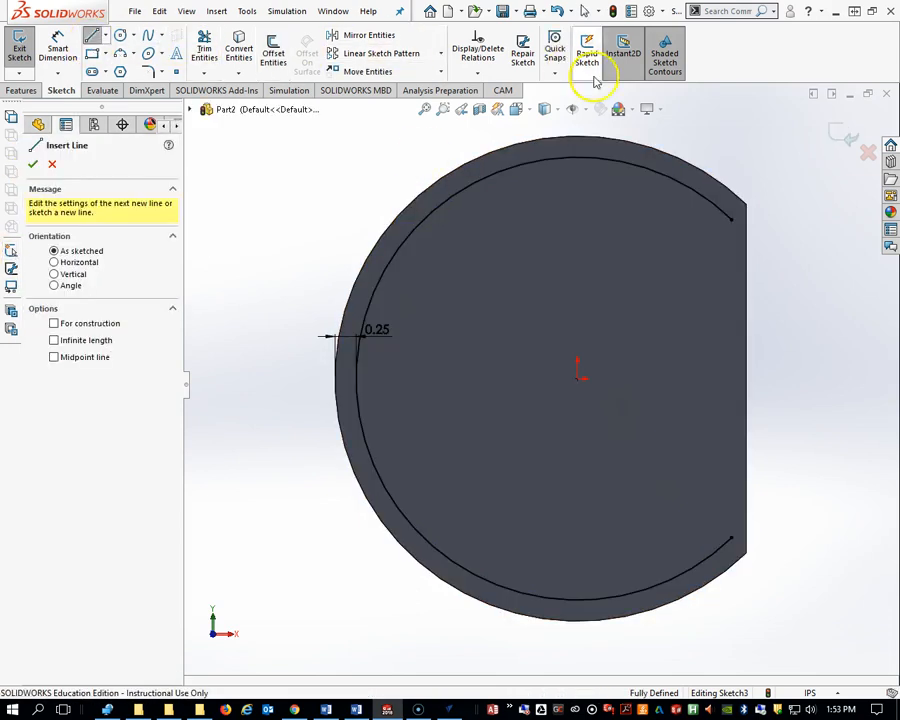
drag(712, 145, 711, 657)
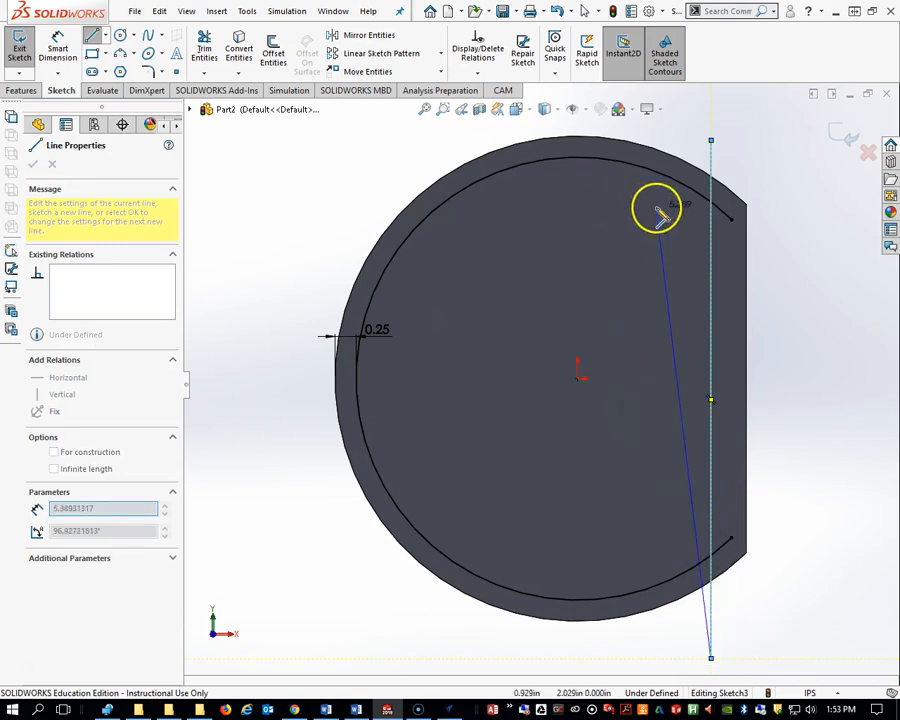
key(Escape)
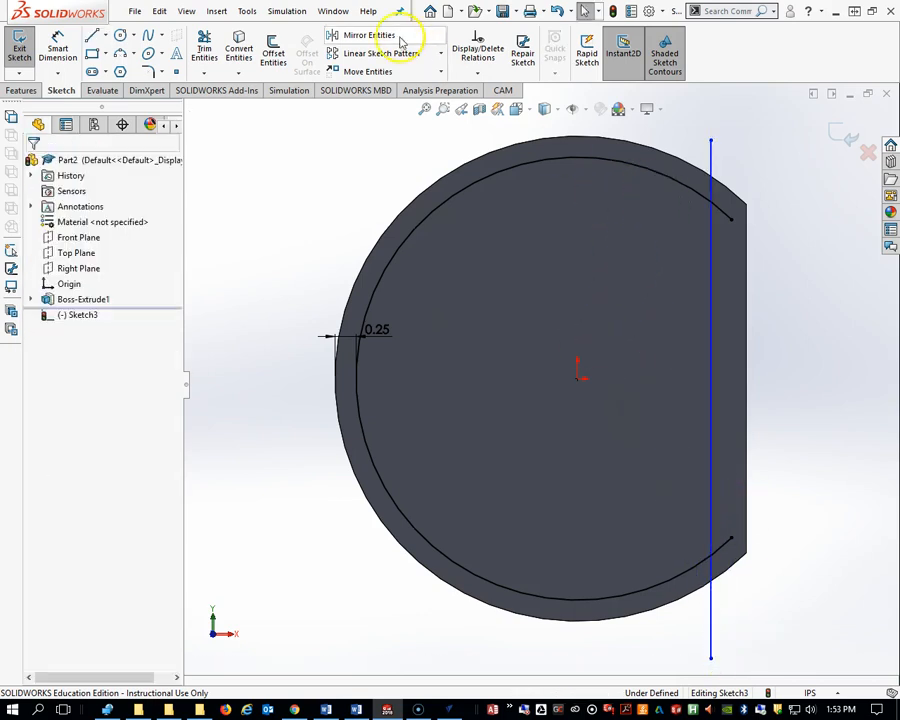
click(91, 35)
mouse_move(664, 133)
mouse_down()
mouse_move(672, 140)
mouse_move(660, 602)
mouse_move(678, 650)
mouse_move(660, 652)
mouse_move(670, 655)
mouse_up()
click(667, 646)
Dimension the vertical line nearer the flat edge 0.25 in from that edge
right_drag(762, 626, 793, 507)
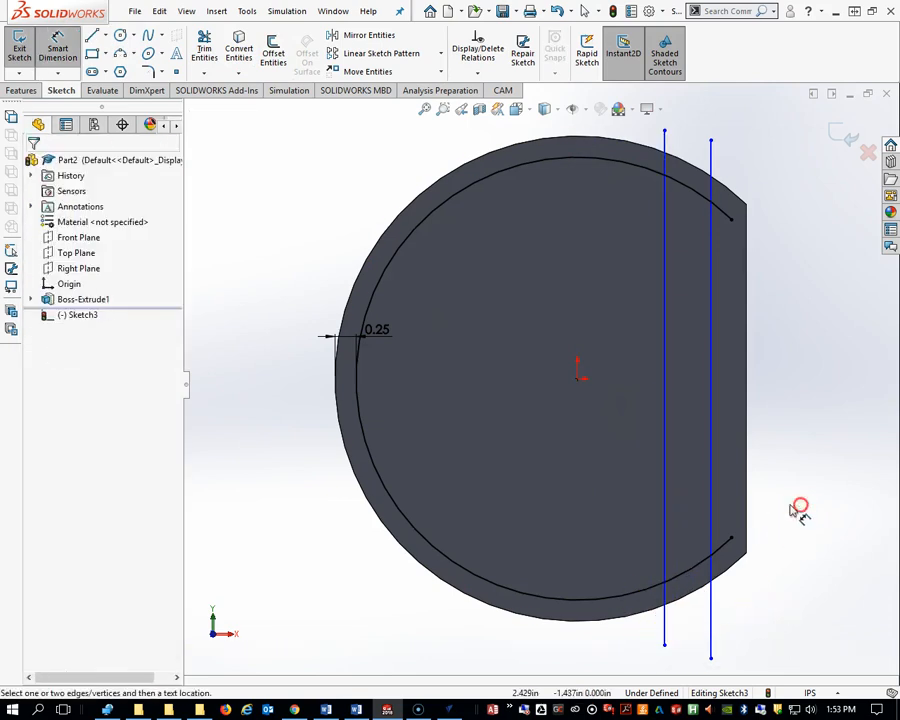
click(712, 438)
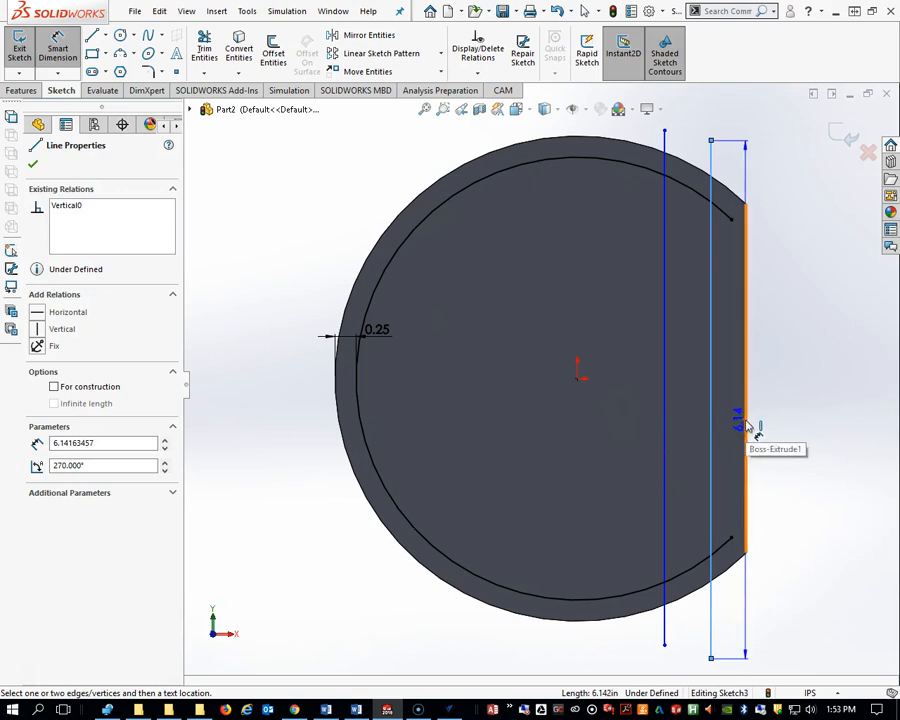
click(741, 422)
click(810, 425)
text(.25)
key(Return)
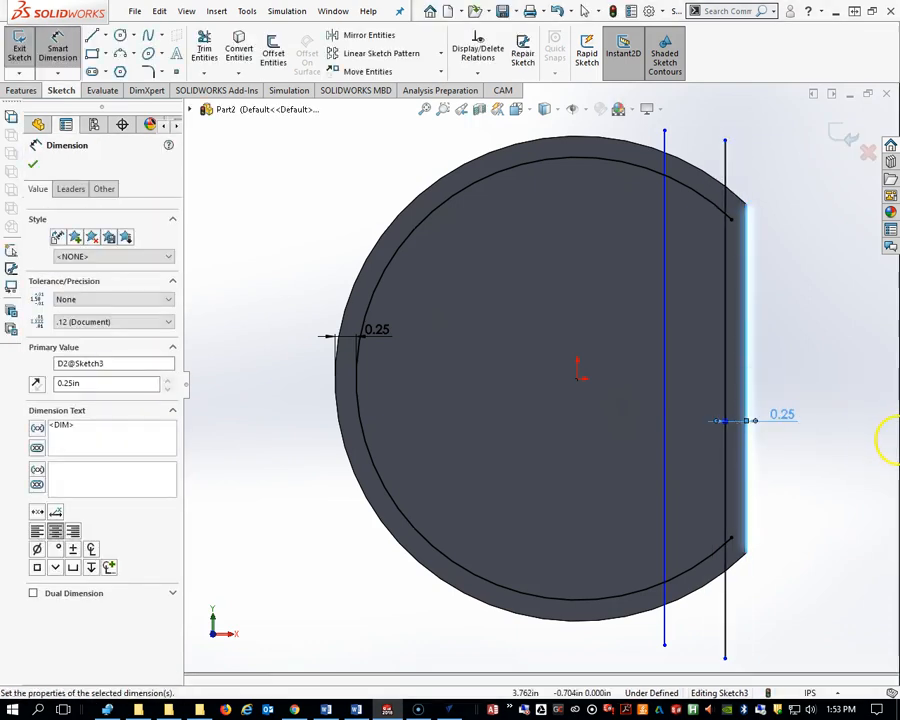
Dimension the spacing between the two vertical lines as 0.25 in
click(665, 414)
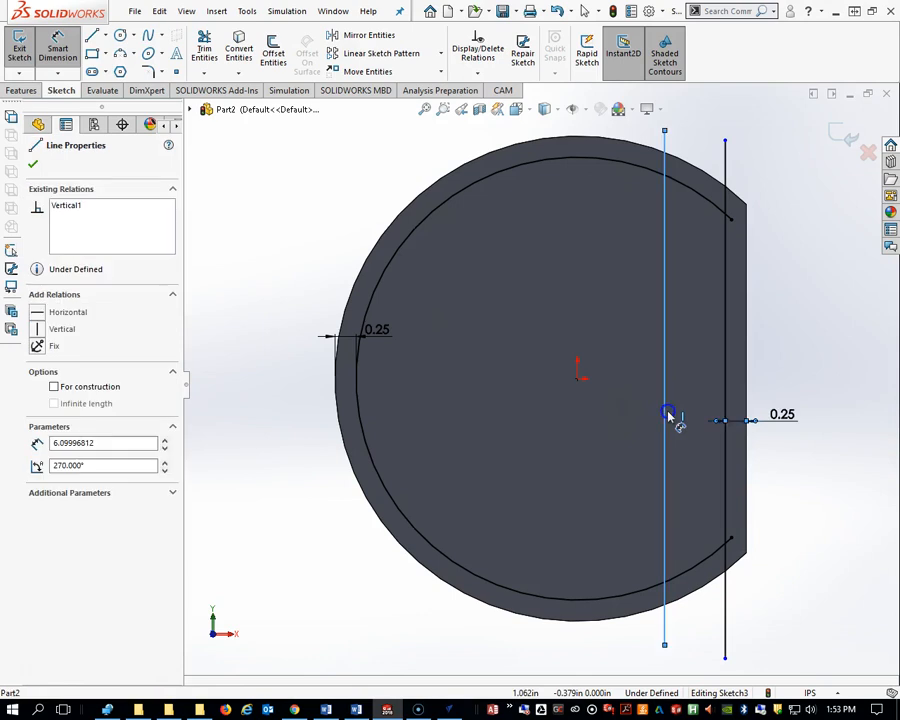
click(726, 394)
click(704, 119)
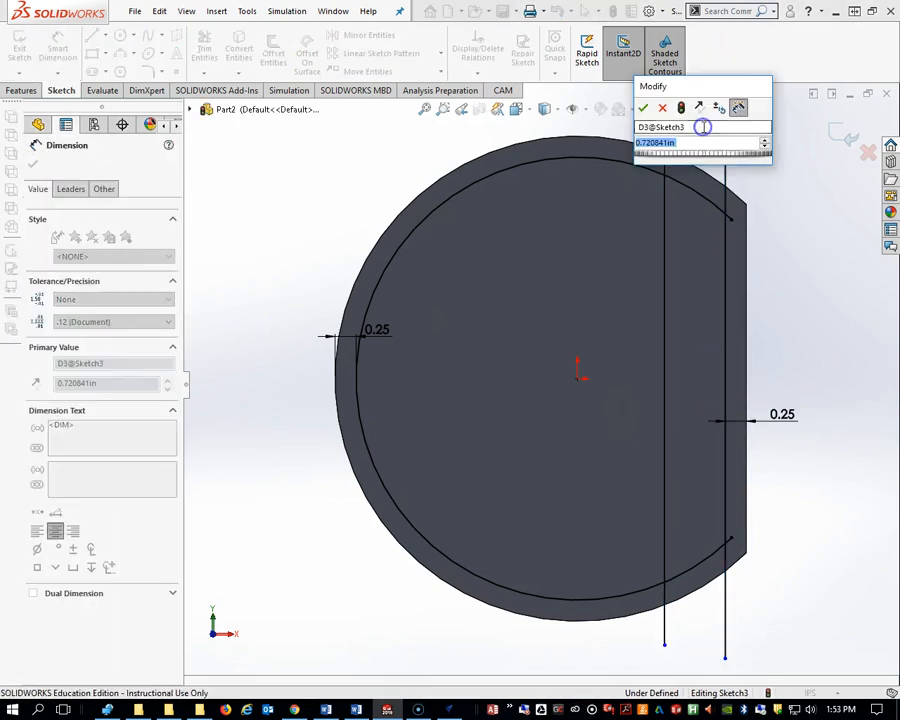
key(Return)
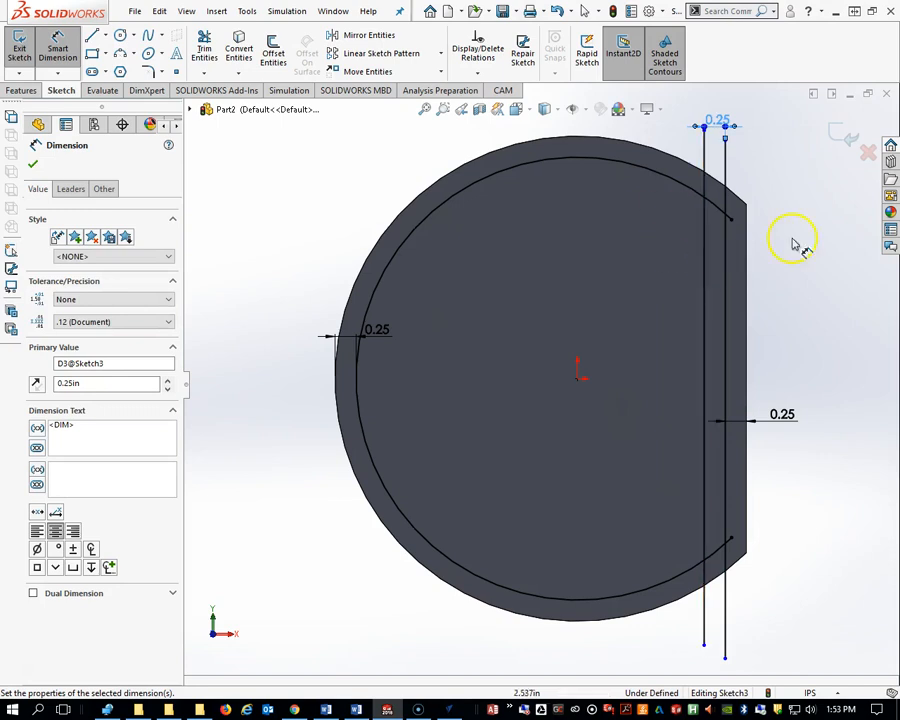
Trim the overhanging line ends and the offset arc outside the two lines, leaving a closed slot profile
click(204, 48)
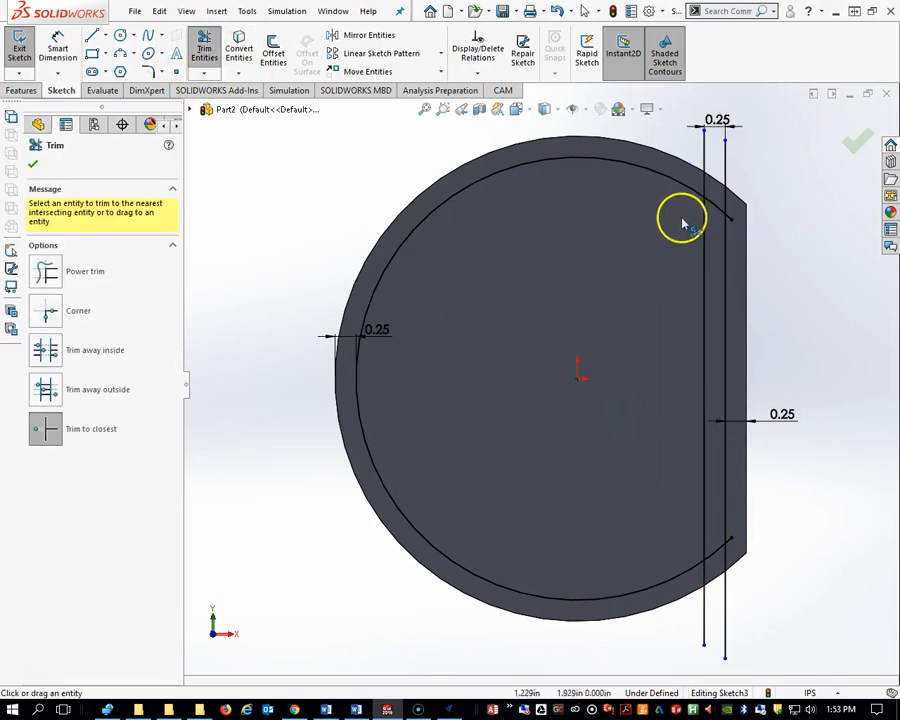
click(703, 179)
click(726, 176)
click(673, 185)
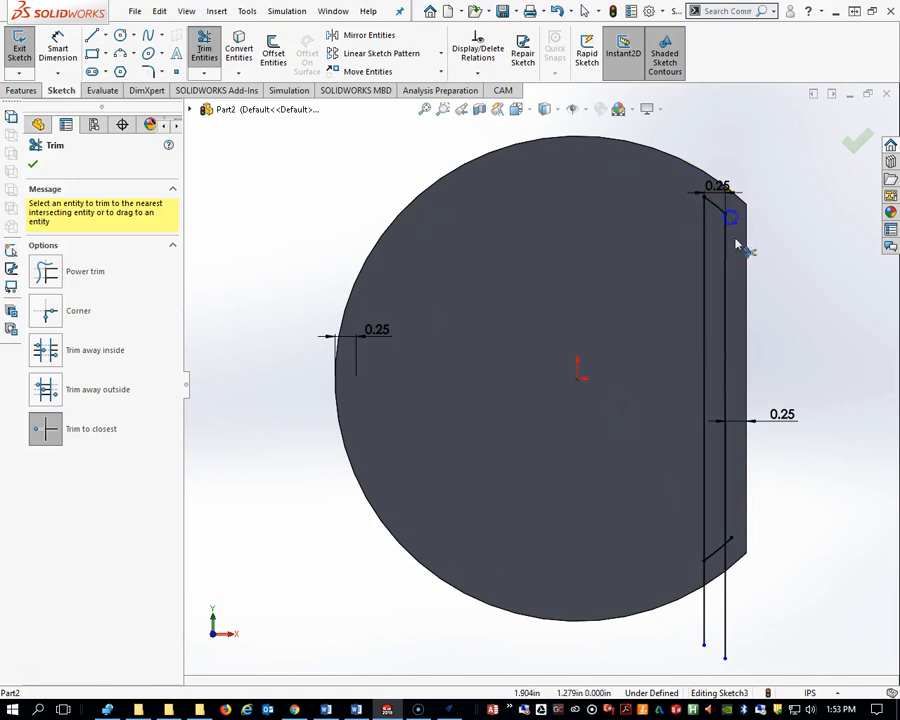
click(706, 578)
click(42, 166)
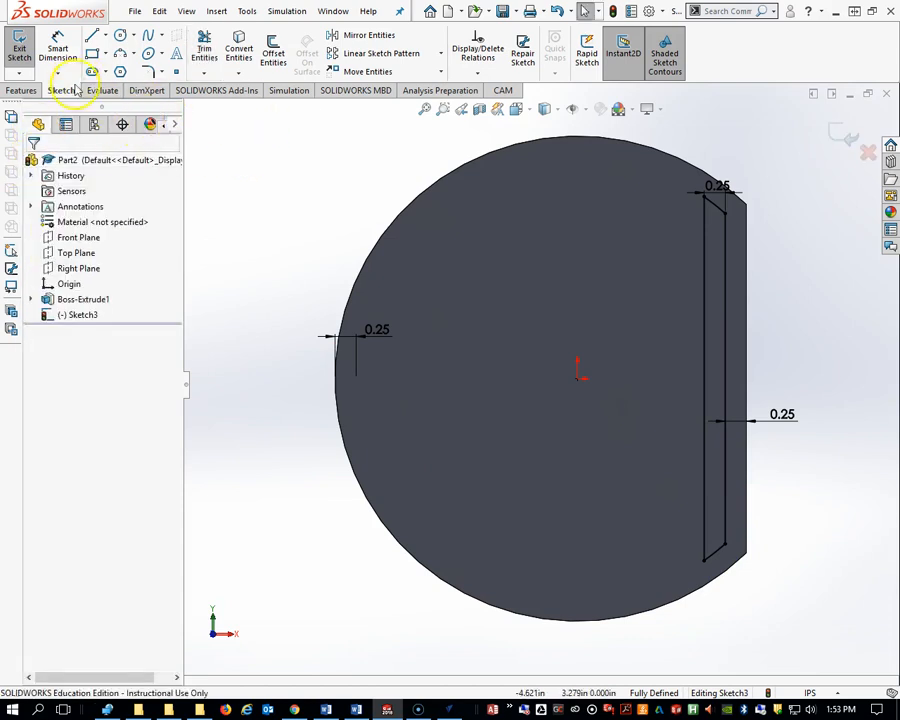
Finish the sketch and cut the slot profile with the Through All end condition
click(17, 50)
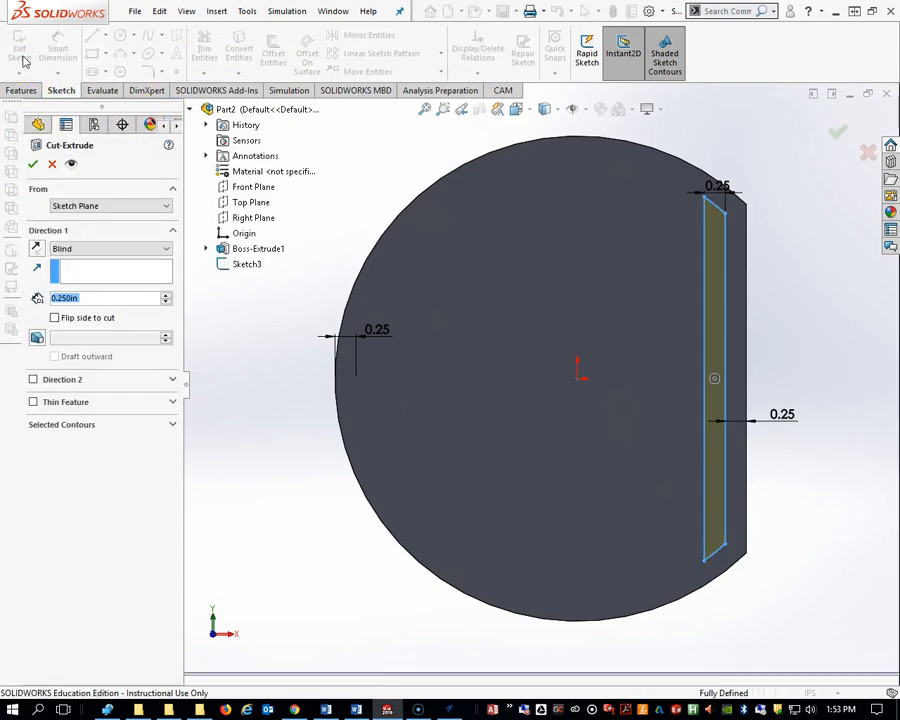
click(92, 249)
click(92, 268)
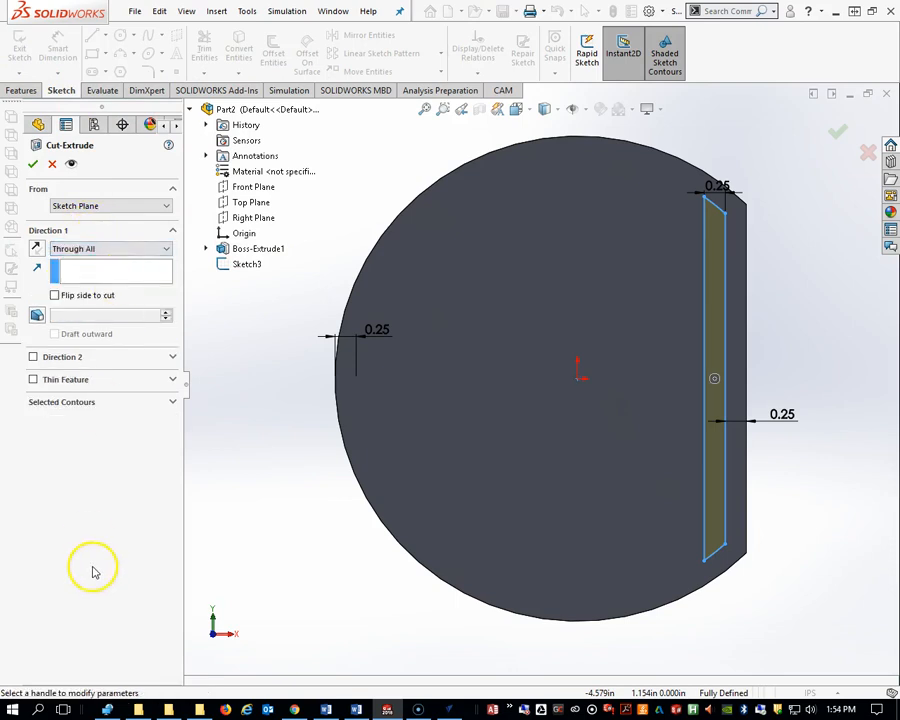
middle_drag(546, 443, 505, 469)
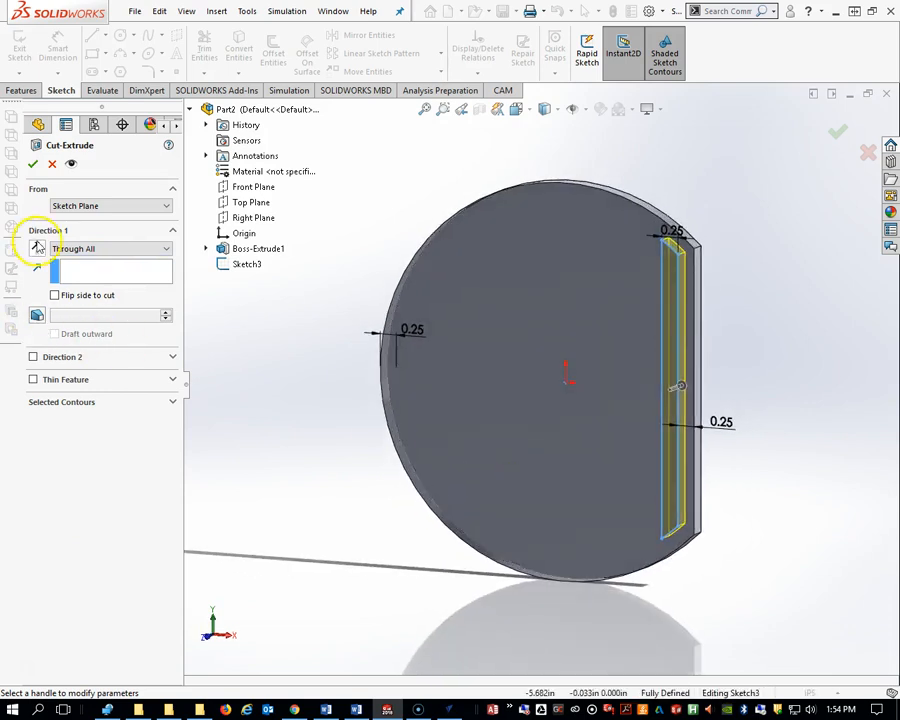
click(33, 165)
Turn on the display of annotations so the feature dimensions show on the model
middle_drag(498, 227, 522, 305)
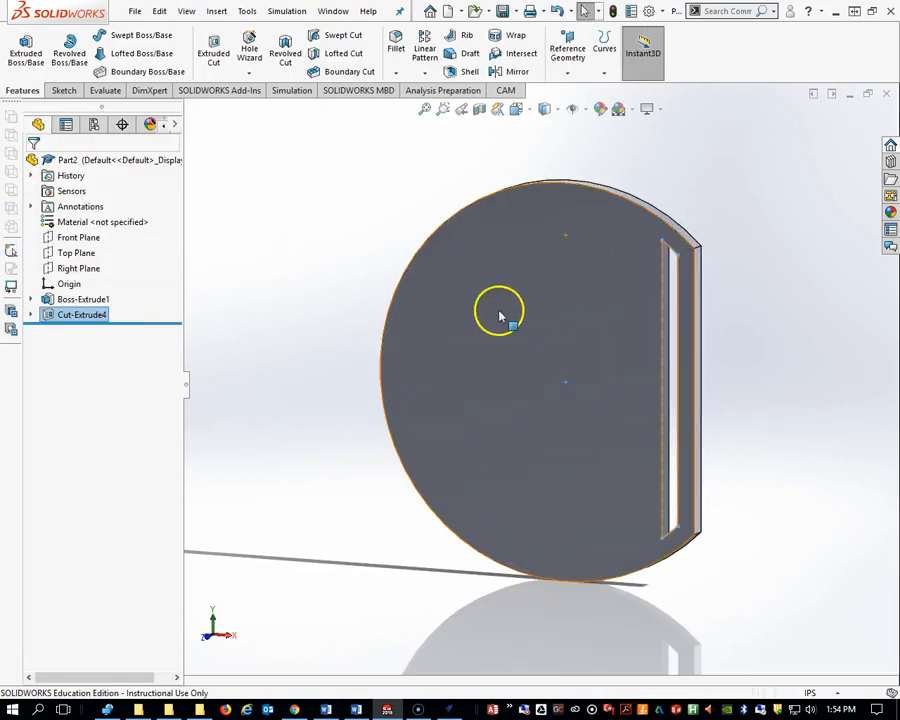
scroll(639, 388, down, 4)
scroll(644, 384, up, 2)
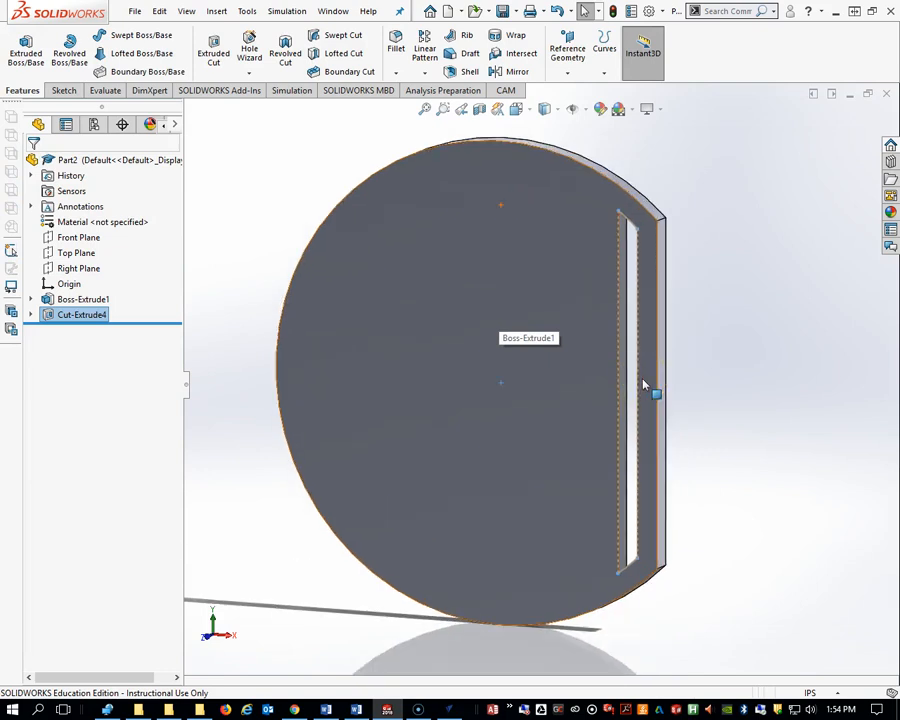
click(889, 379)
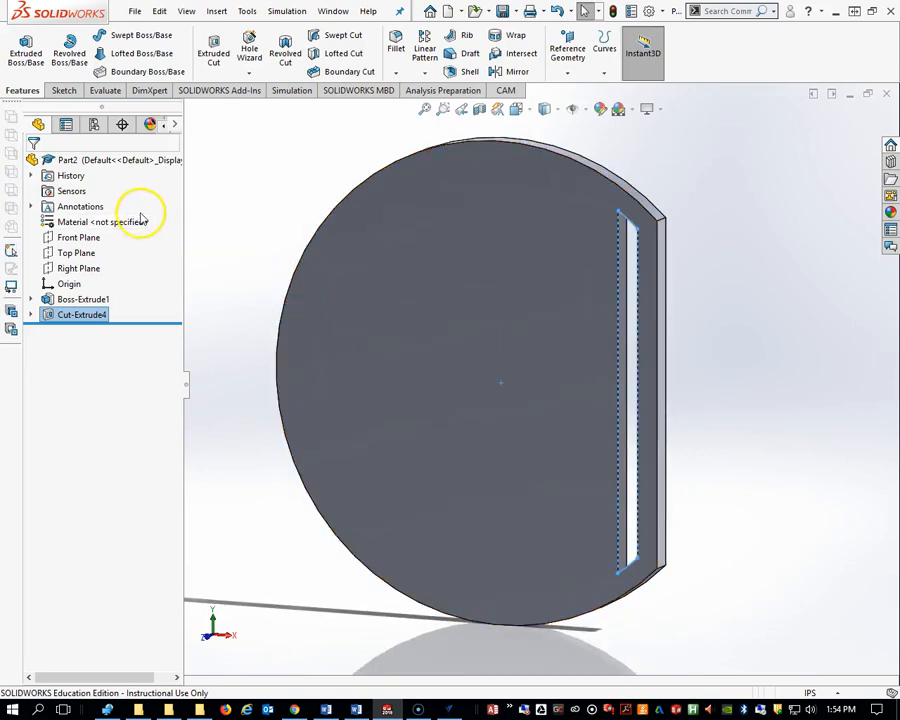
right_click(55, 208)
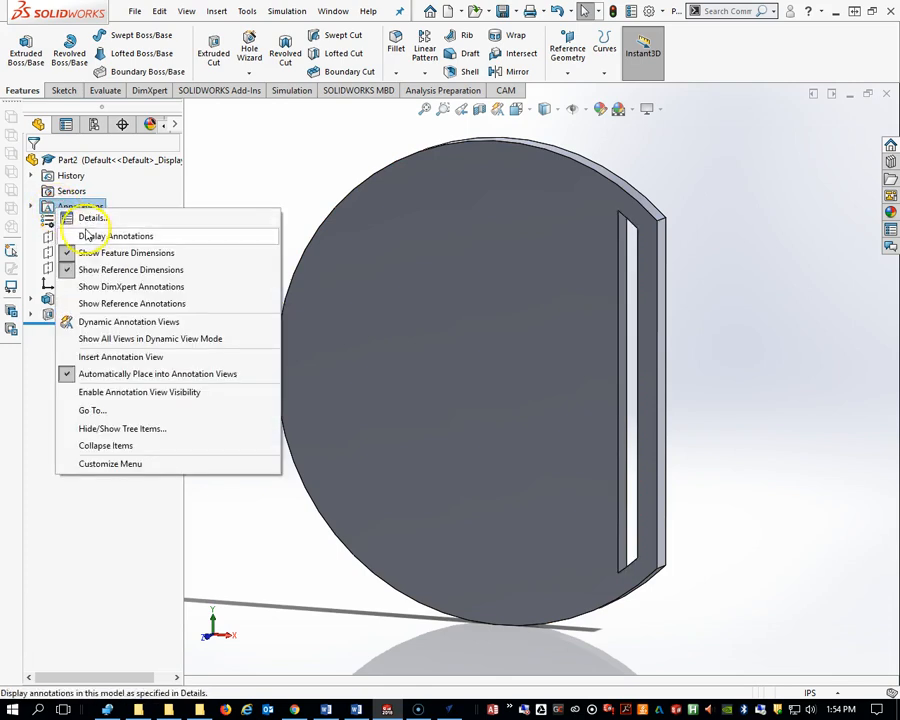
click(88, 234)
right_click(80, 209)
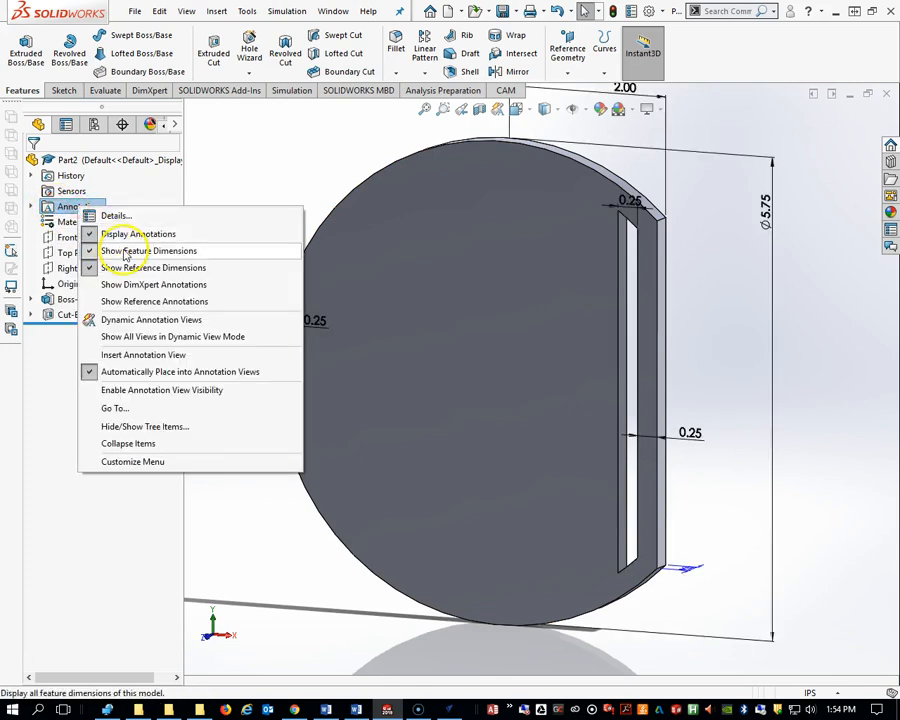
click(346, 143)
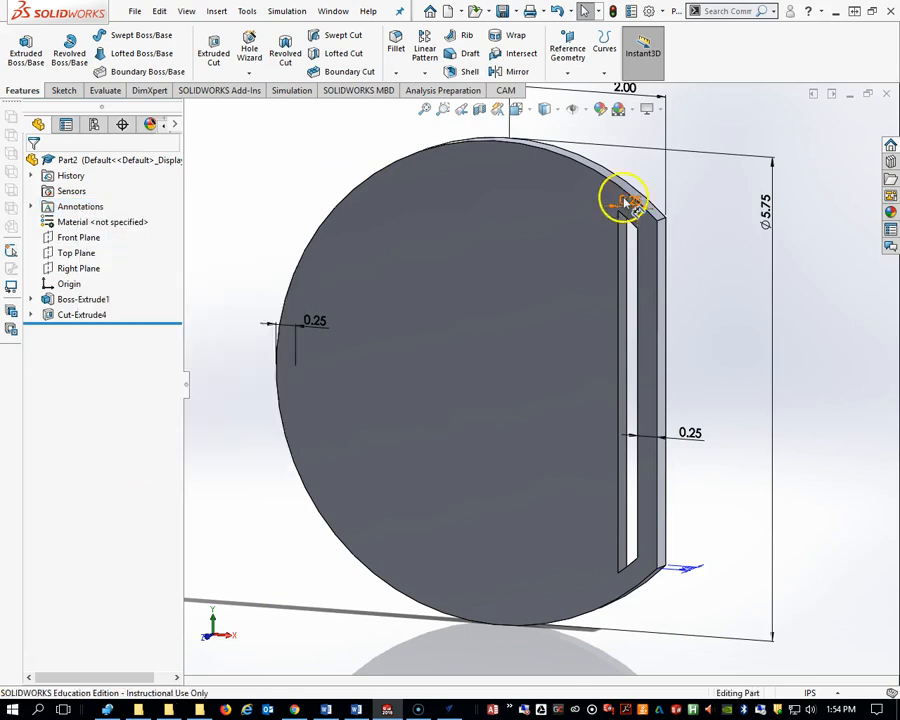
Move the slot's width dimension above the plate and its edge-distance dimension farther out from the flat edge
drag(629, 203, 628, 156)
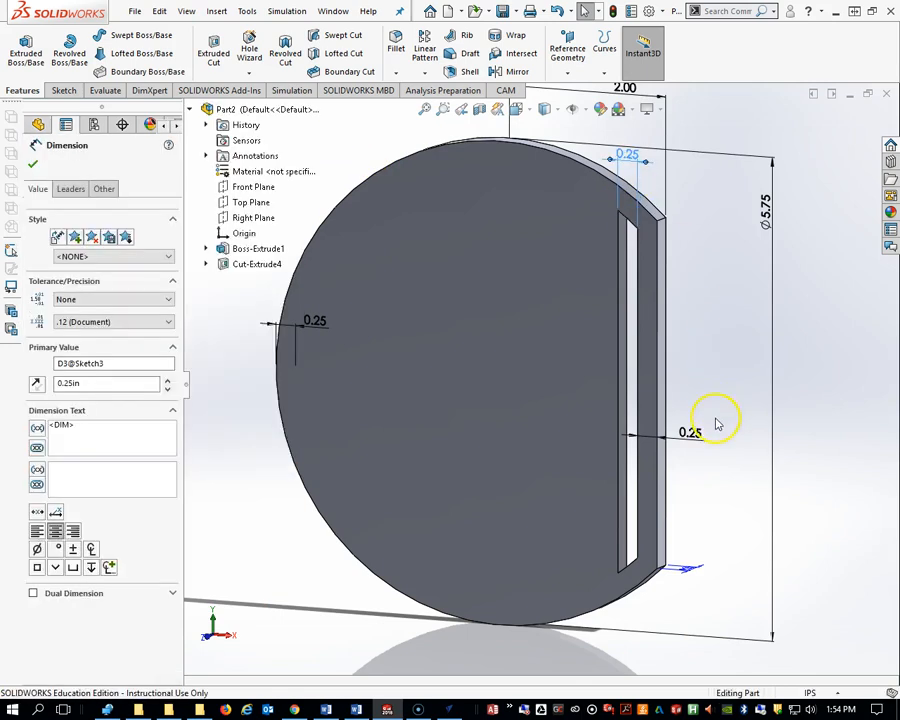
drag(690, 431, 710, 429)
scroll(725, 445, up, 4)
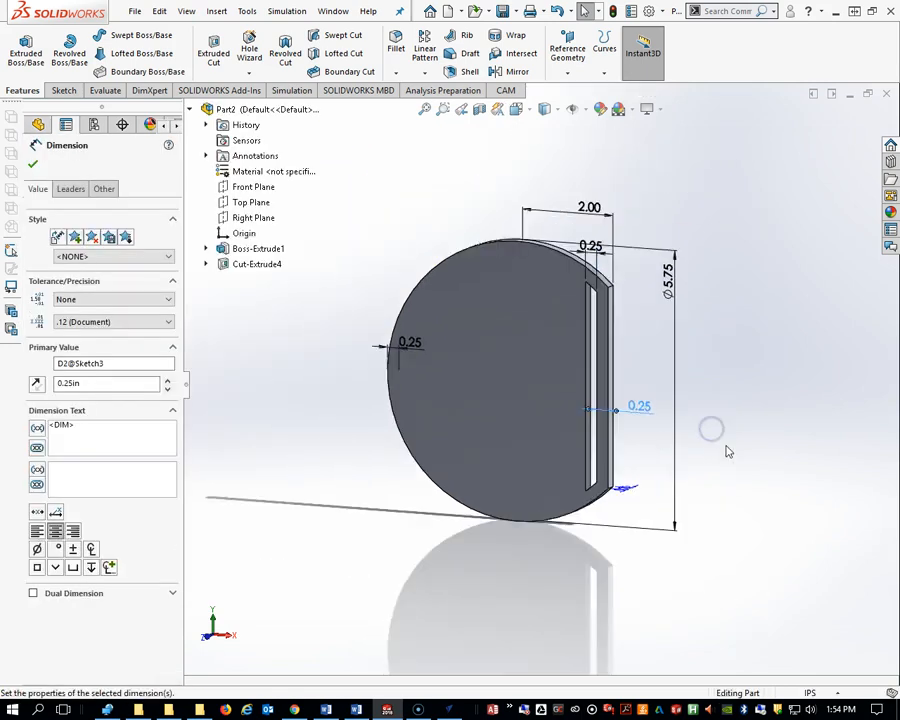
click(32, 163)
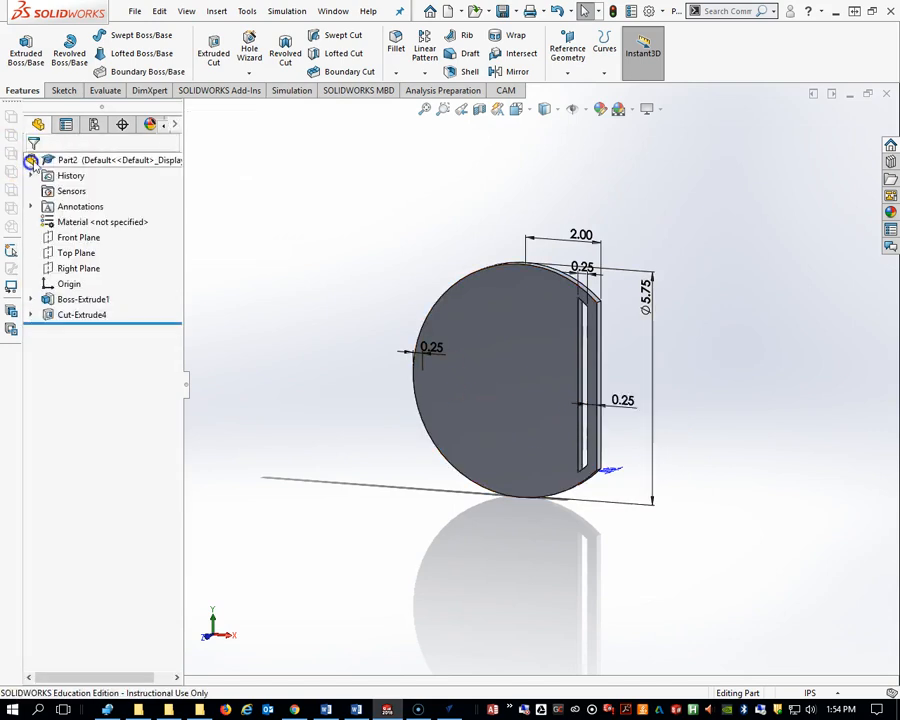
Start a linear pattern along the 0.25 in dimension from the flat edge to the slot, with 0.5 in spacing and 9 instances
click(425, 52)
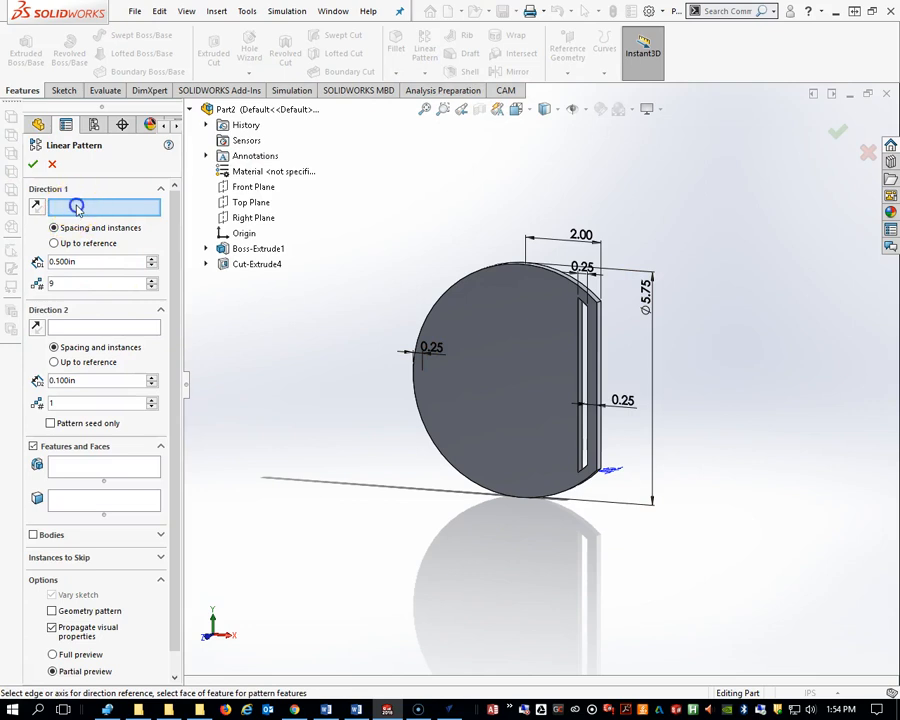
click(627, 410)
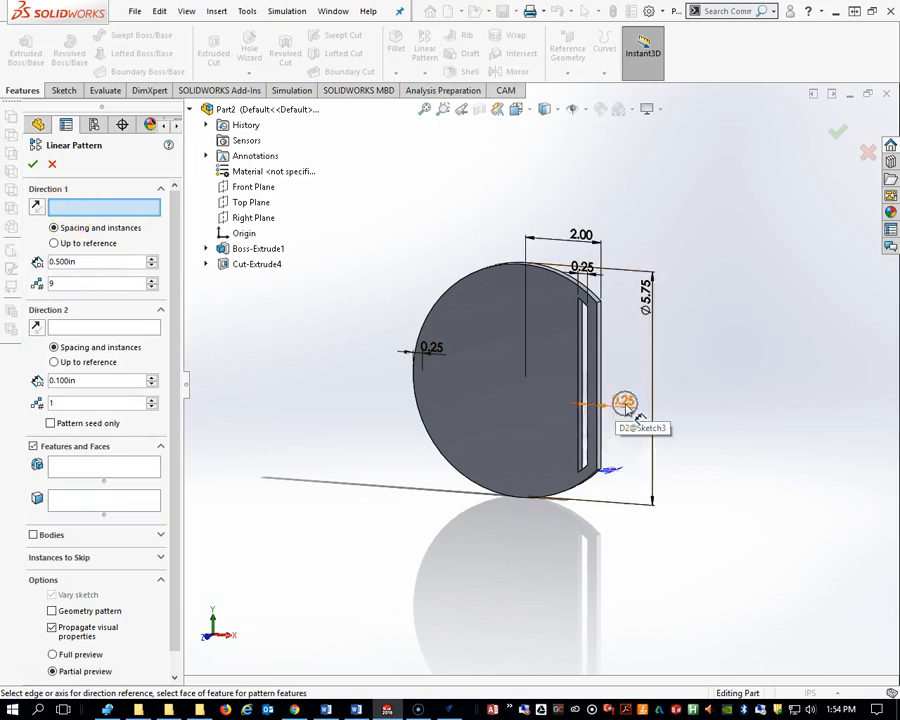
click(86, 282)
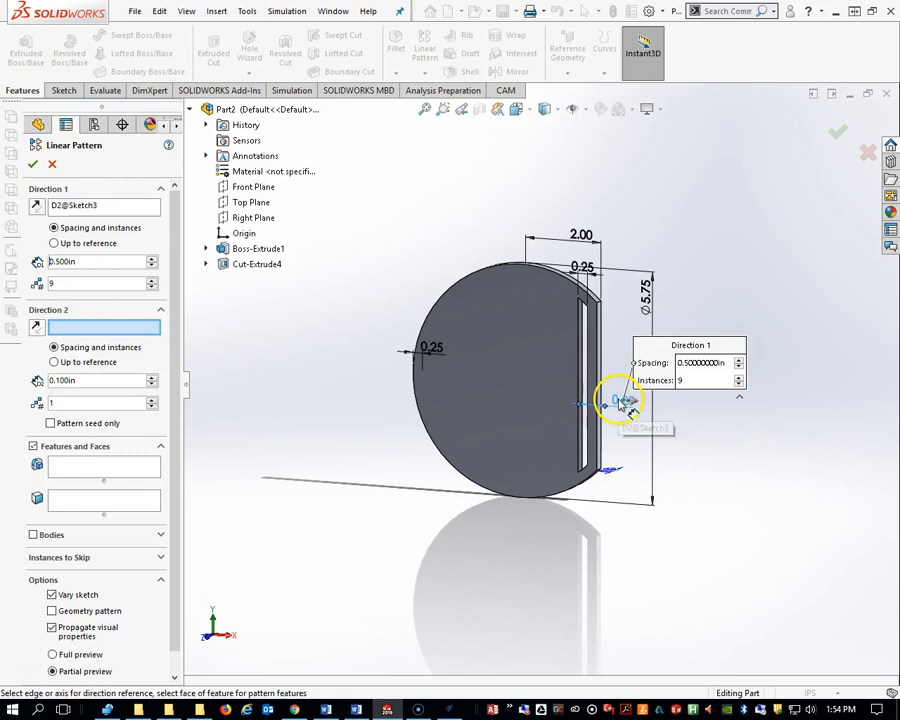
click(86, 261)
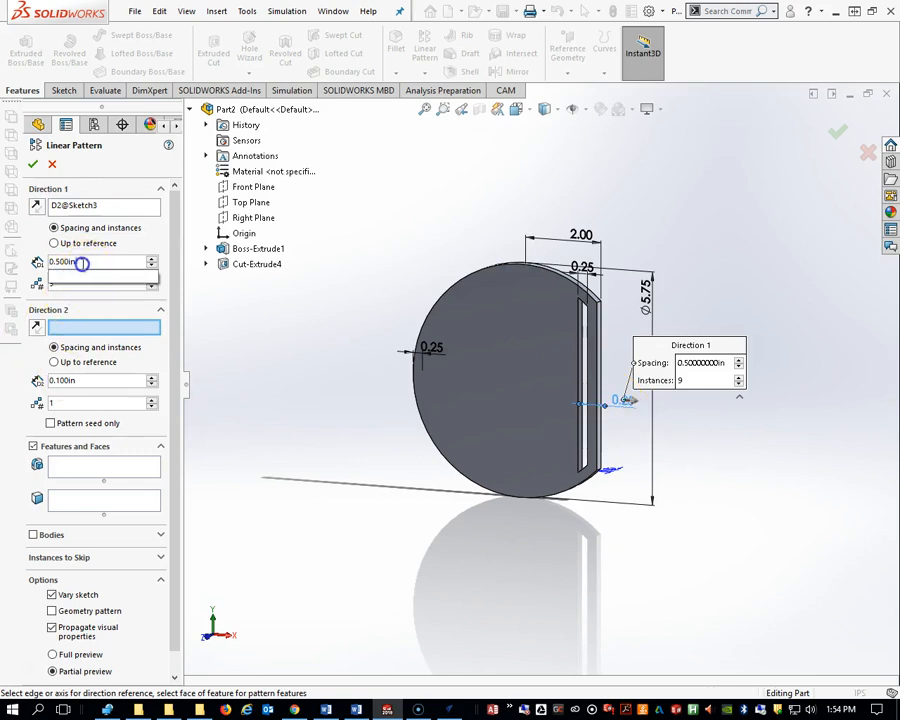
click(73, 284)
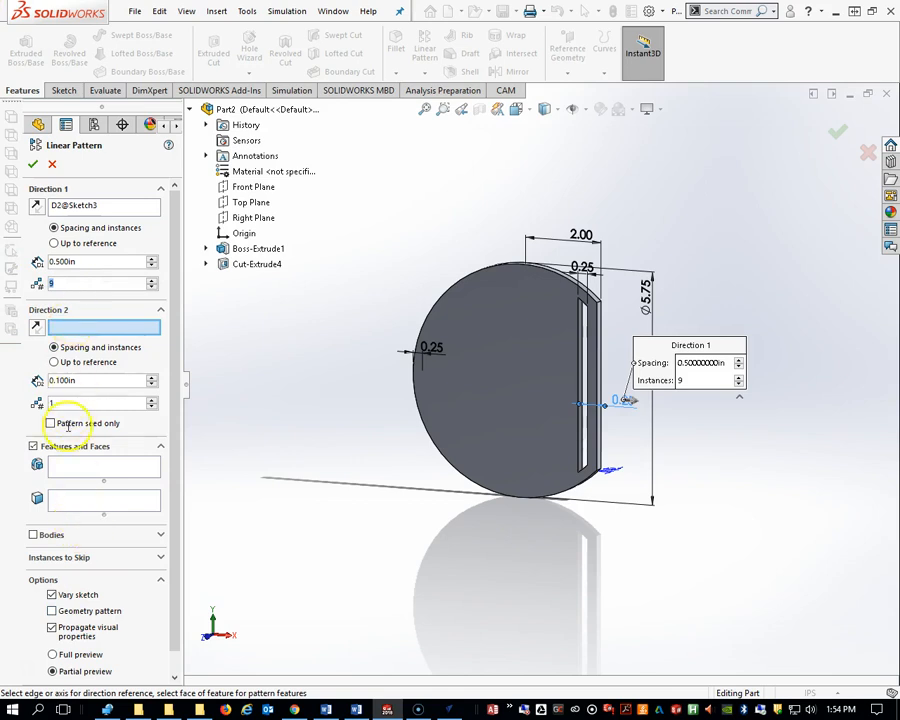
click(161, 312)
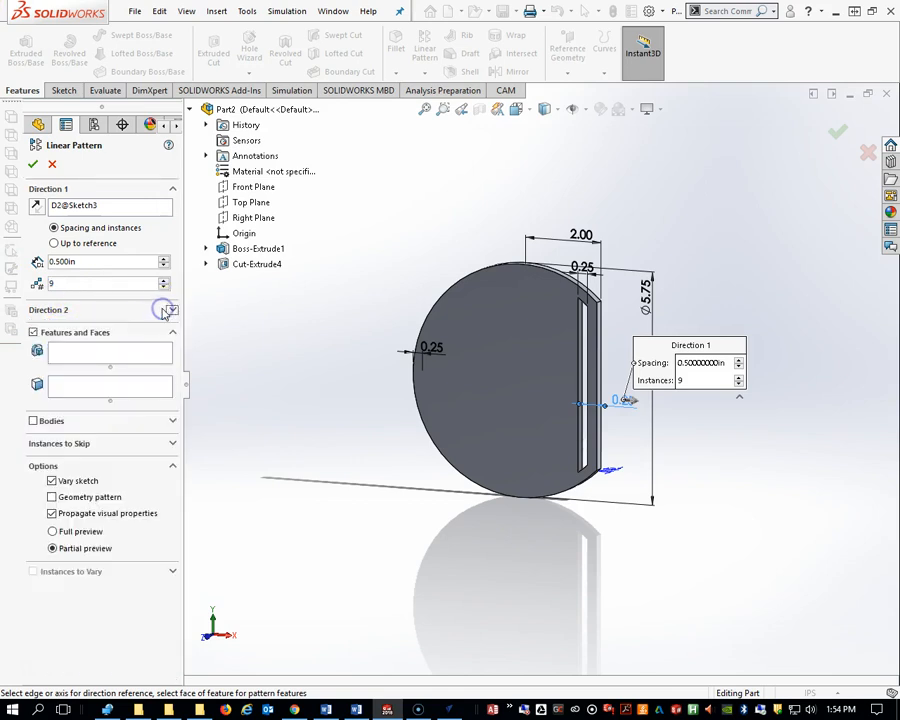
Choose the slot cut as the feature to pattern, enable full preview, and create the varying-sketch pattern
click(117, 351)
click(224, 264)
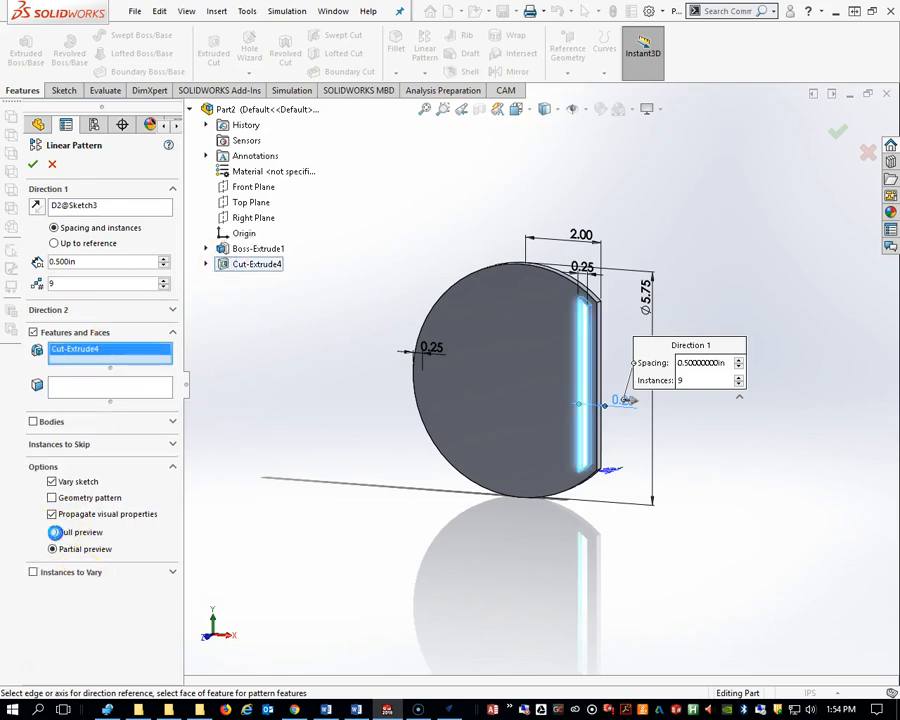
click(55, 532)
middle_drag(345, 486, 481, 509)
middle_drag(447, 527, 458, 520)
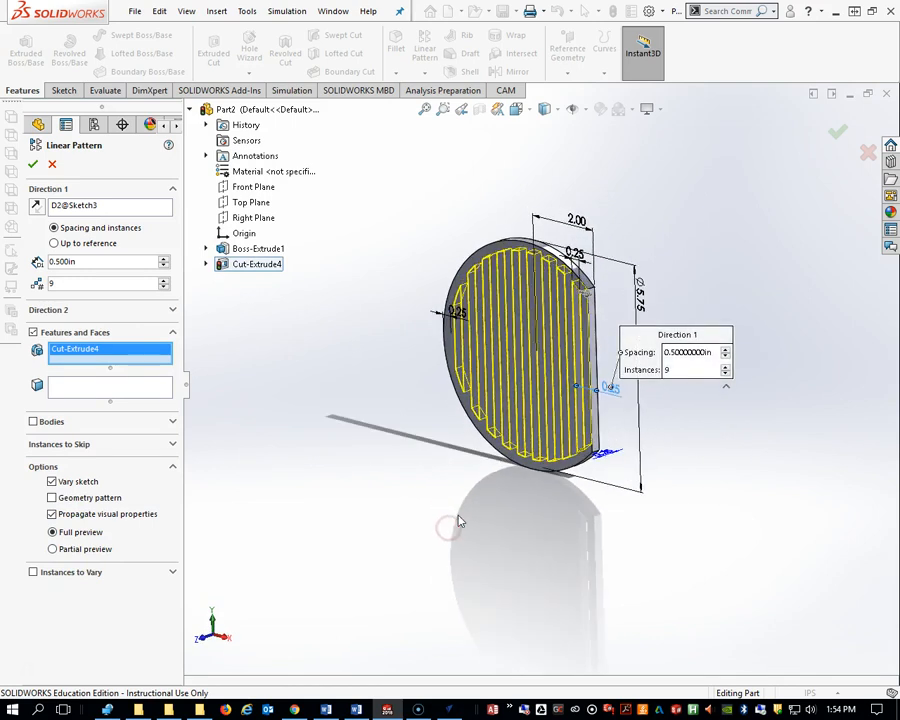
click(32, 164)
middle_drag(317, 254, 436, 306)
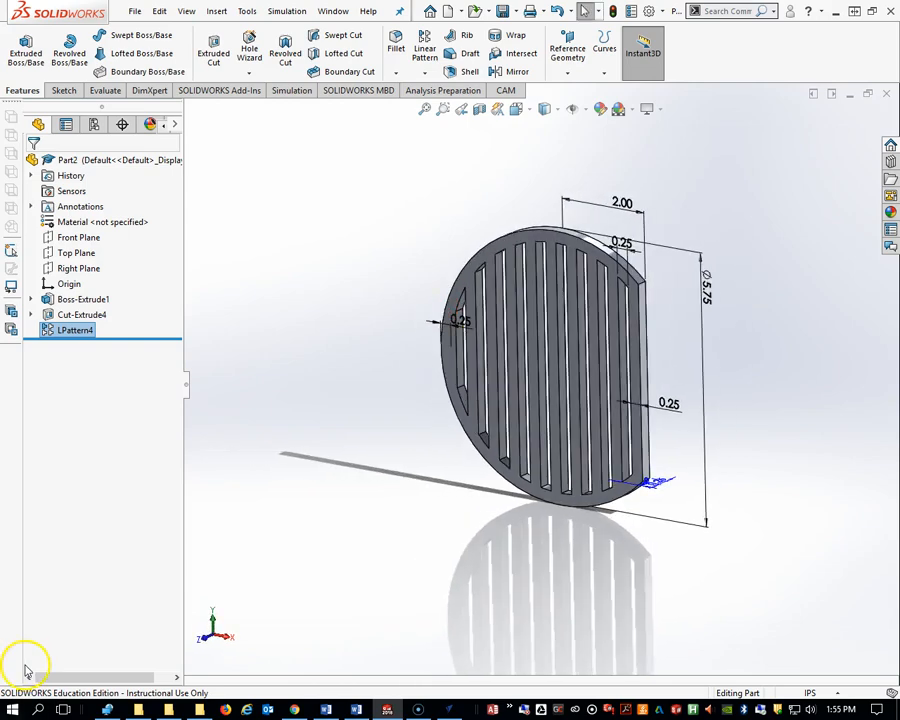